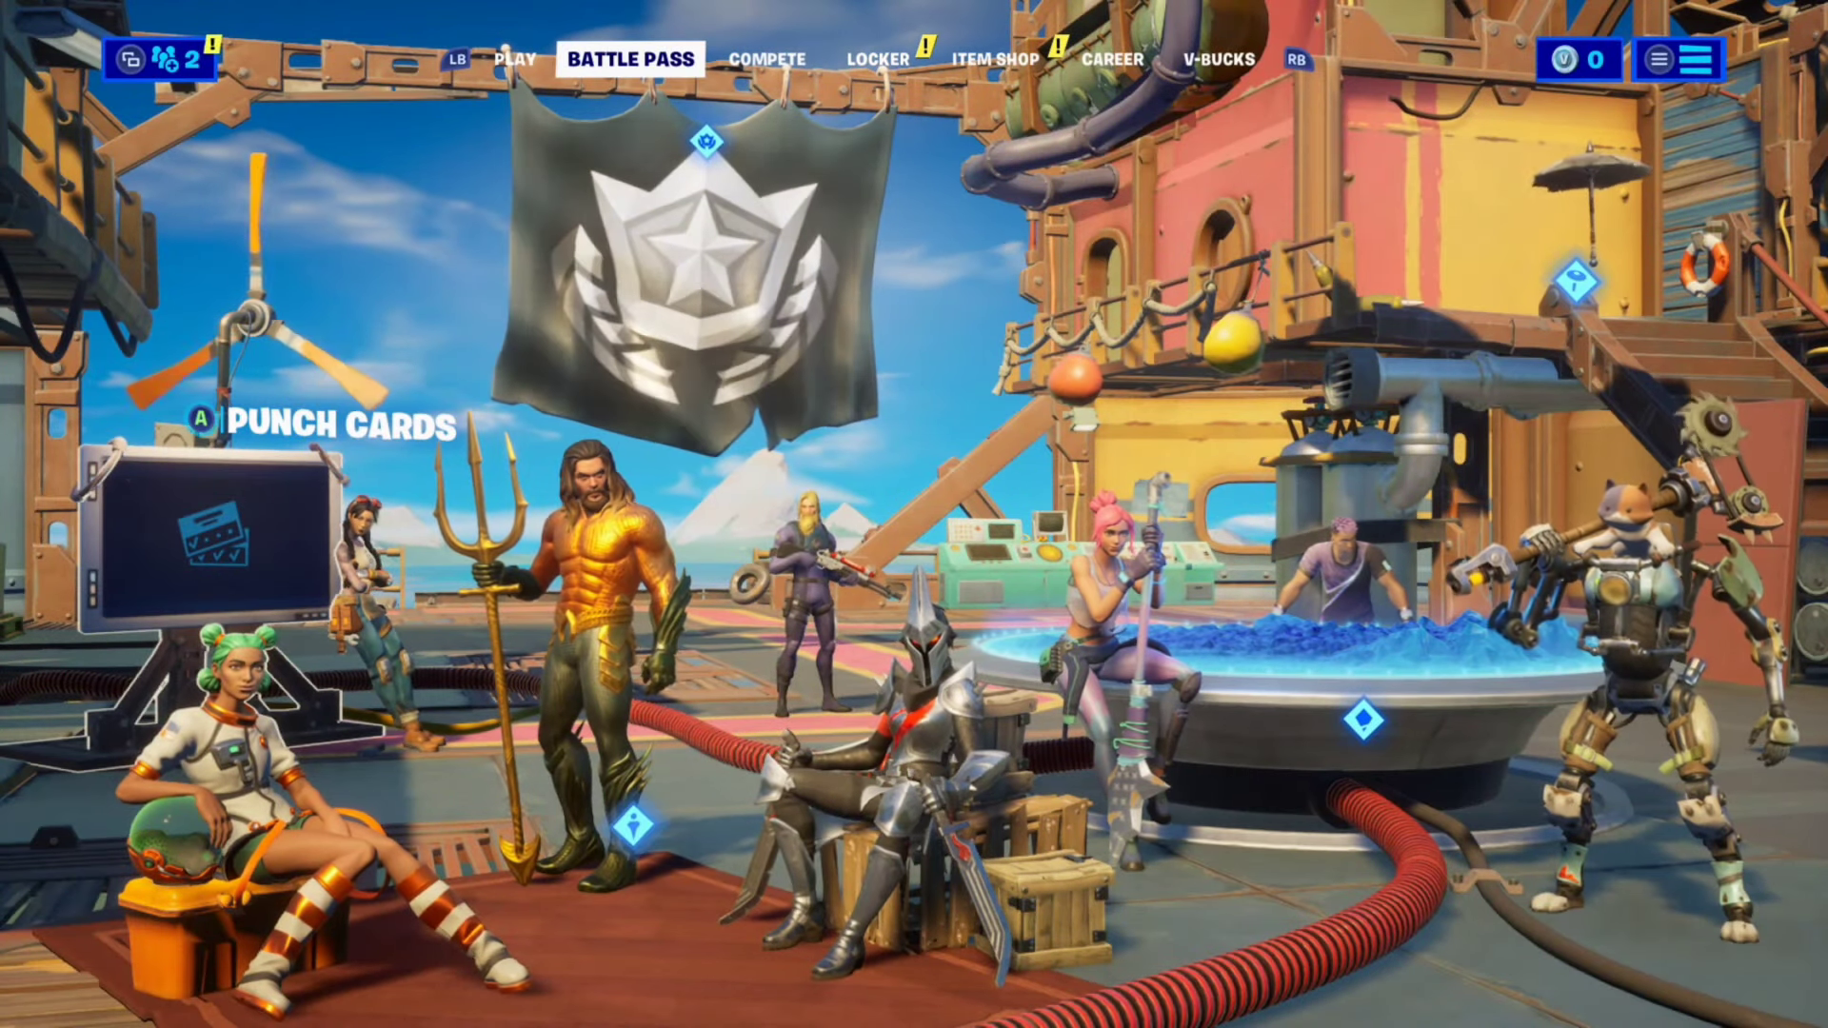
- Open Fortnite's settings on the Account and Privacy tab
{"action": "key", "text": "Escape"}
{"action": "key", "text": "Up"}
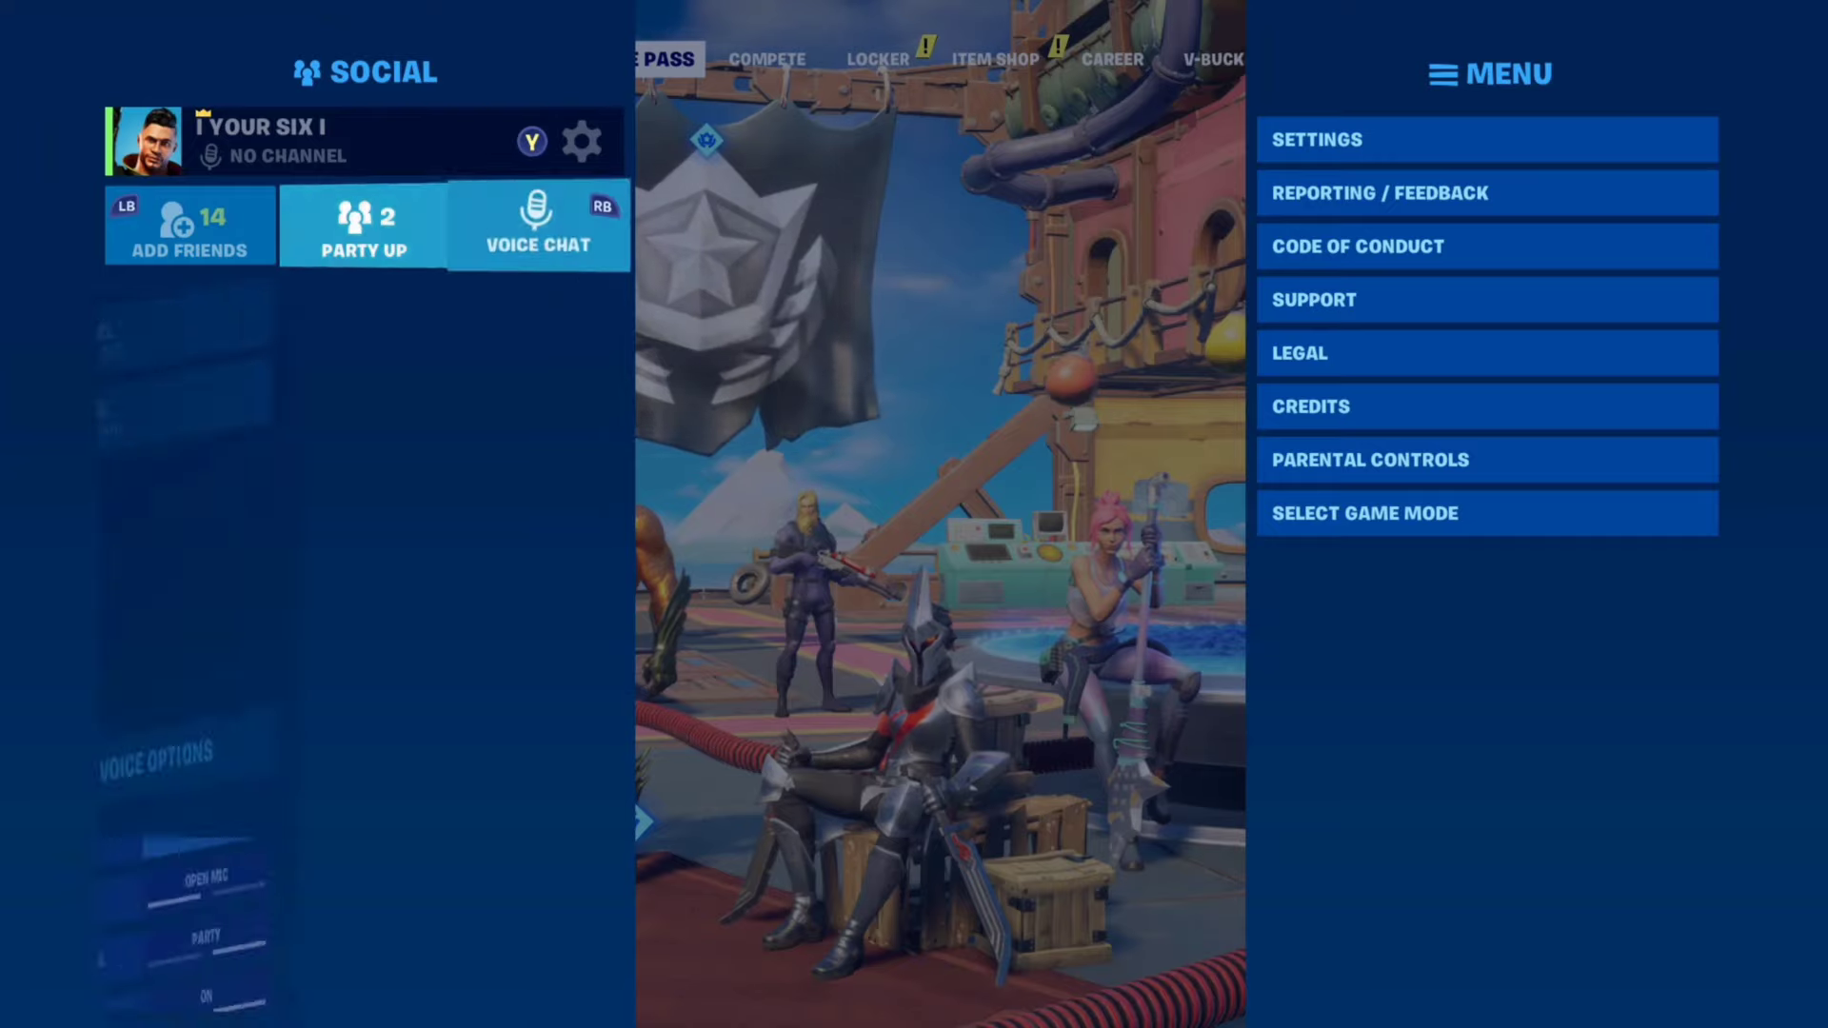
{"action": "key", "text": "Right"}
{"action": "key", "text": "Right"}
{"action": "key", "text": "Return"}
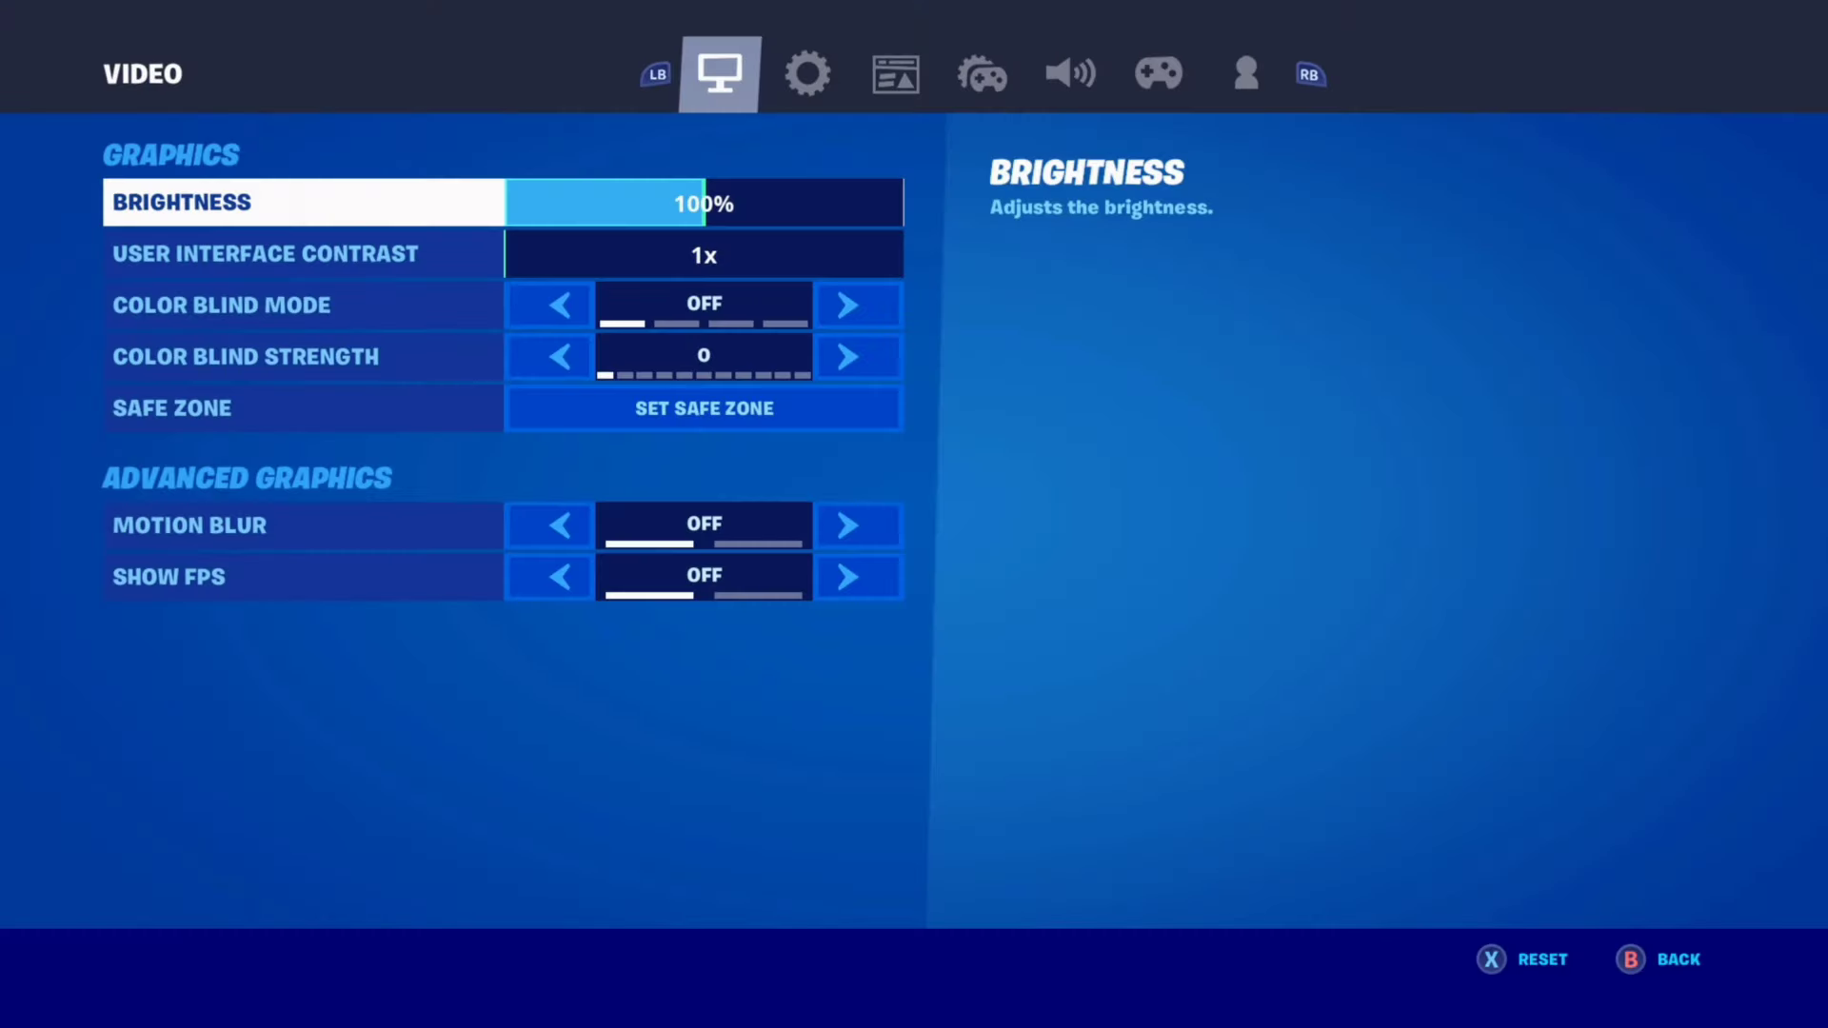
{"action": "key", "text": "e"}
{"action": "key", "text": "e"}
{"action": "key", "text": "e"}
{"action": "key", "text": "e"}
{"action": "key", "text": "e"}
{"action": "key", "text": "e"}
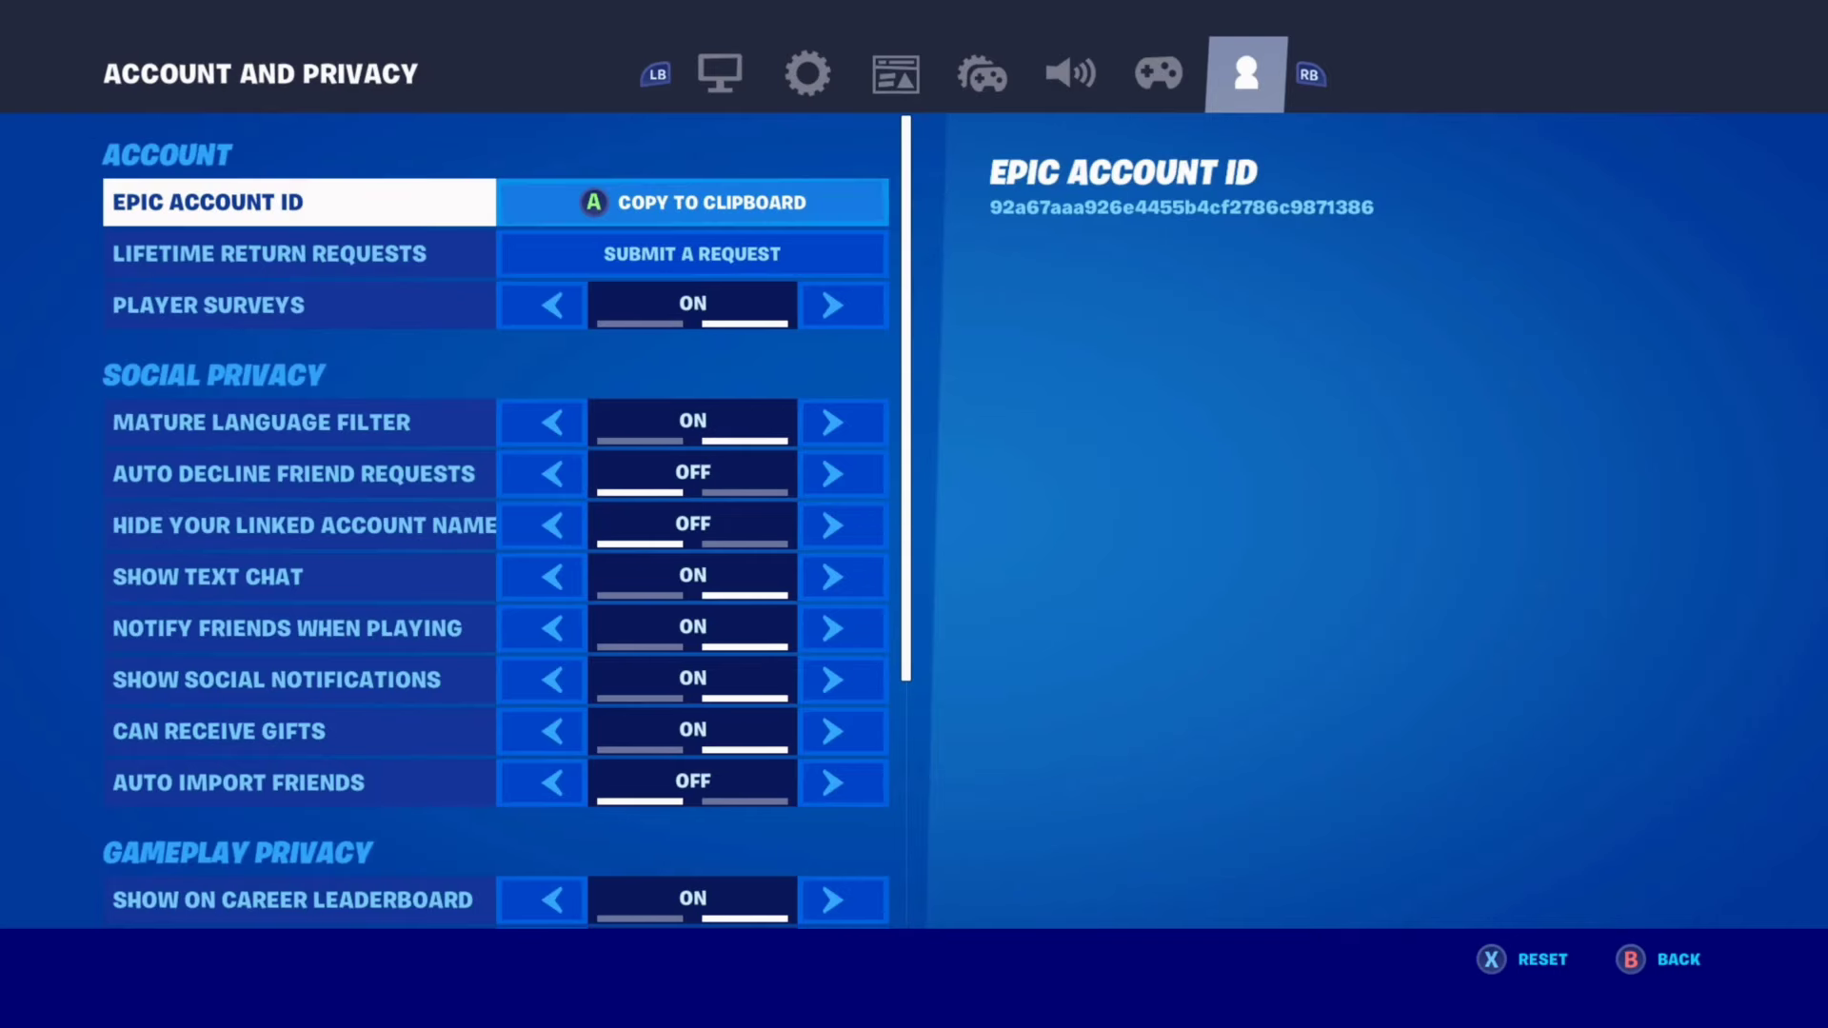
- Browse the privacy options to Anonymous Mode, then return to the lobby and open the Xbox guide
{"action": "key", "text": "Down"}
{"action": "key", "text": "Down"}
{"action": "key", "text": "Down"}
{"action": "key", "text": "Down"}
{"action": "key", "text": "Down"}
{"action": "key", "text": "Down"}
{"action": "key", "text": "Down"}
{"action": "key", "text": "Down"}
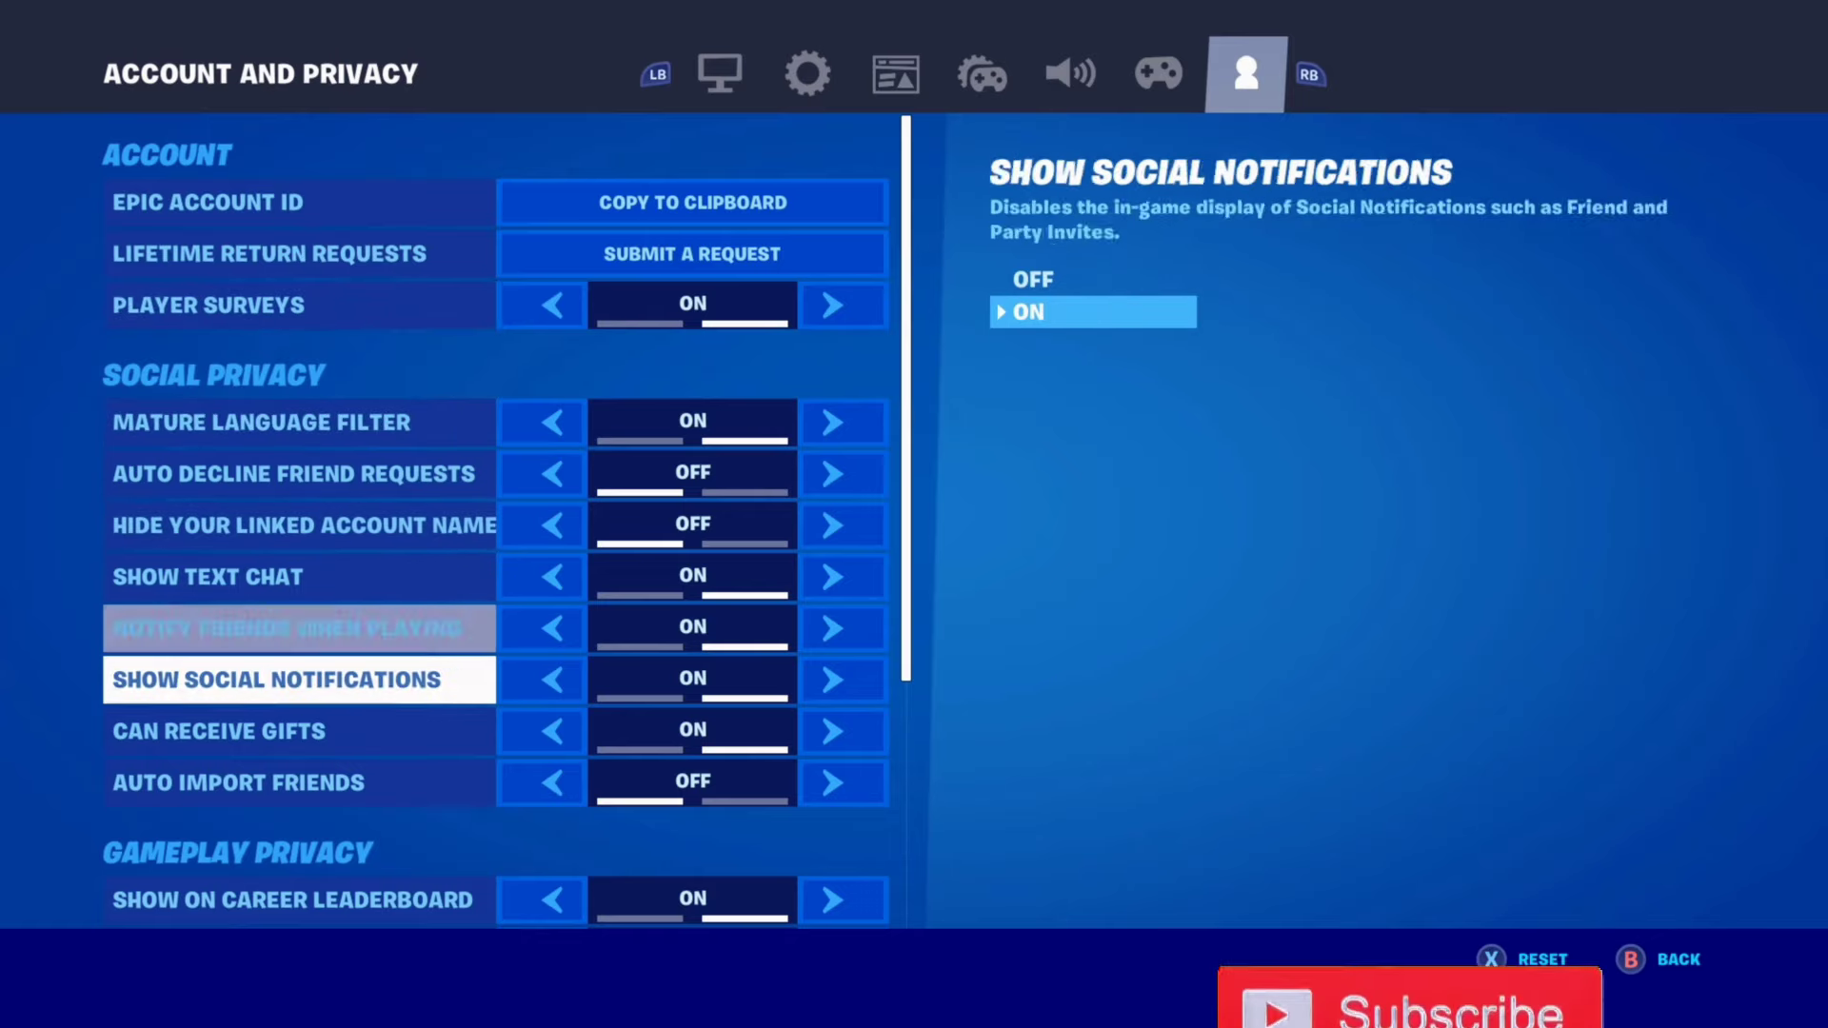
{"action": "key", "text": "Down"}
{"action": "key", "text": "Down"}
{"action": "key", "text": "Down"}
{"action": "key", "text": "Down"}
{"action": "key", "text": "Down"}
{"action": "key", "text": "Down"}
{"action": "key", "text": "Down"}
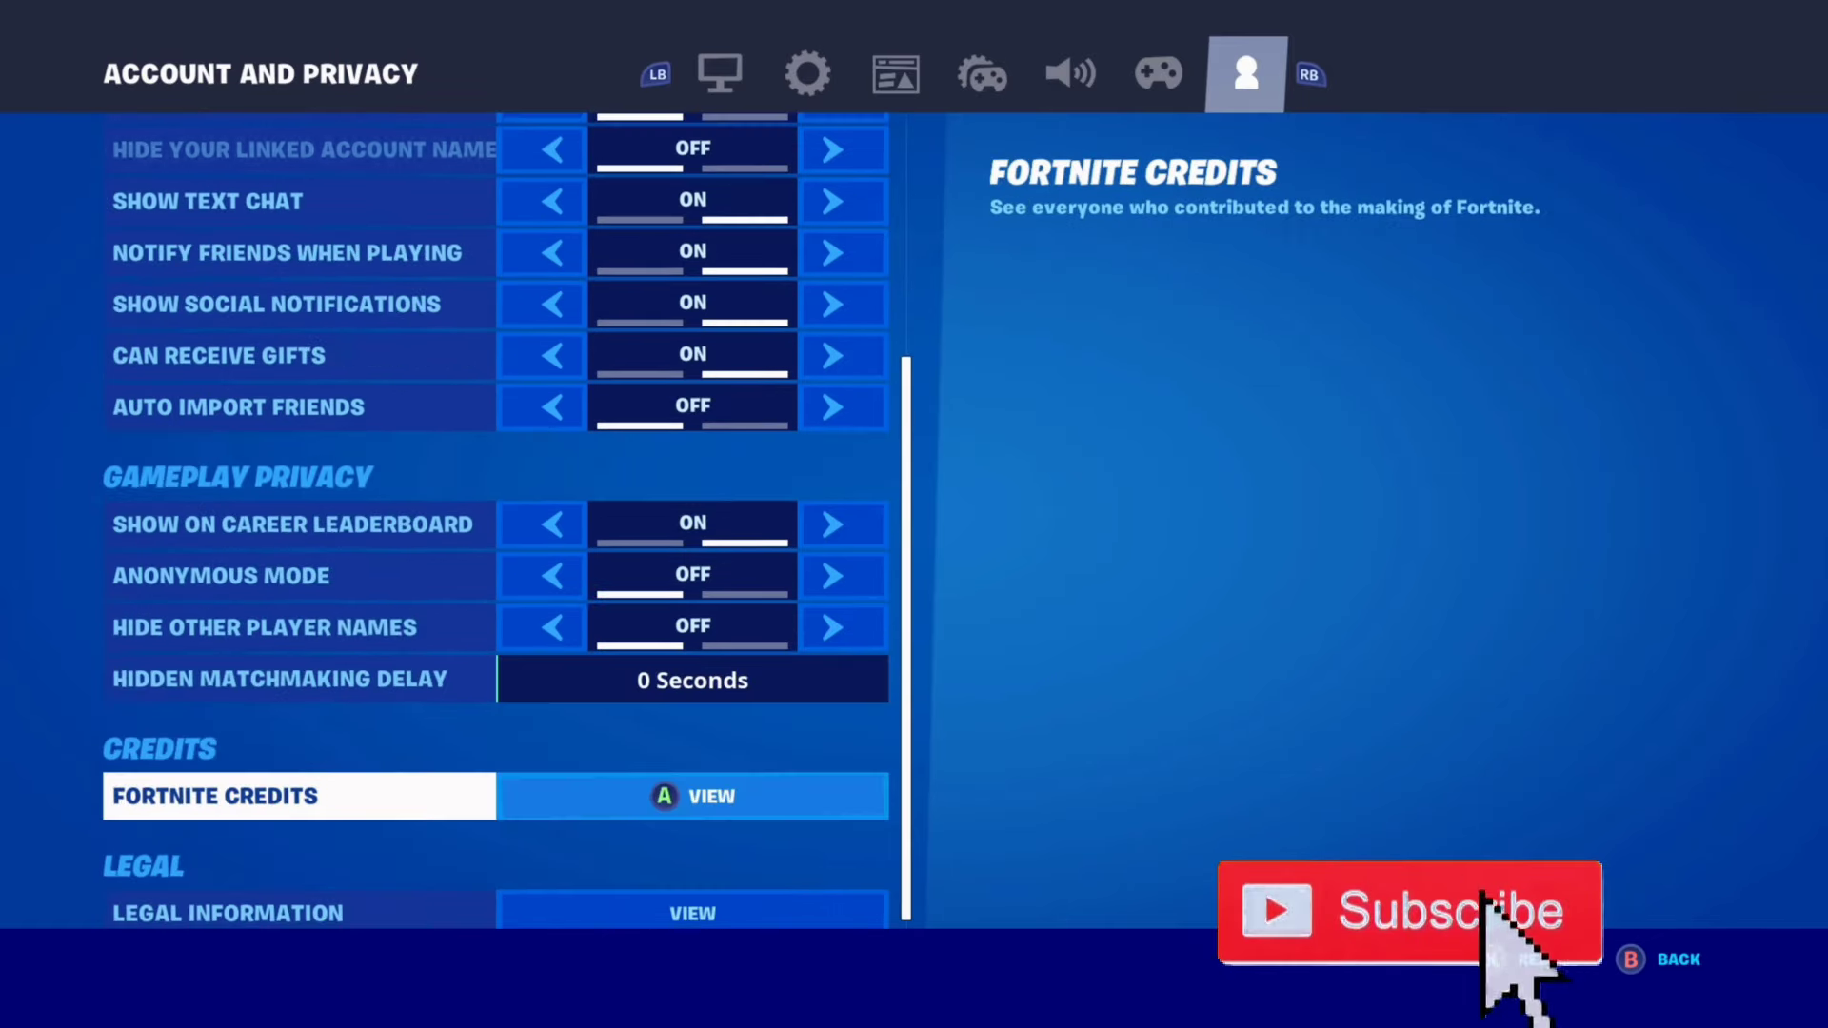
{"action": "key", "text": "Down"}
{"action": "key", "text": "Up"}
{"action": "key", "text": "Up"}
{"action": "key", "text": "Up"}
{"action": "key", "text": "Up"}
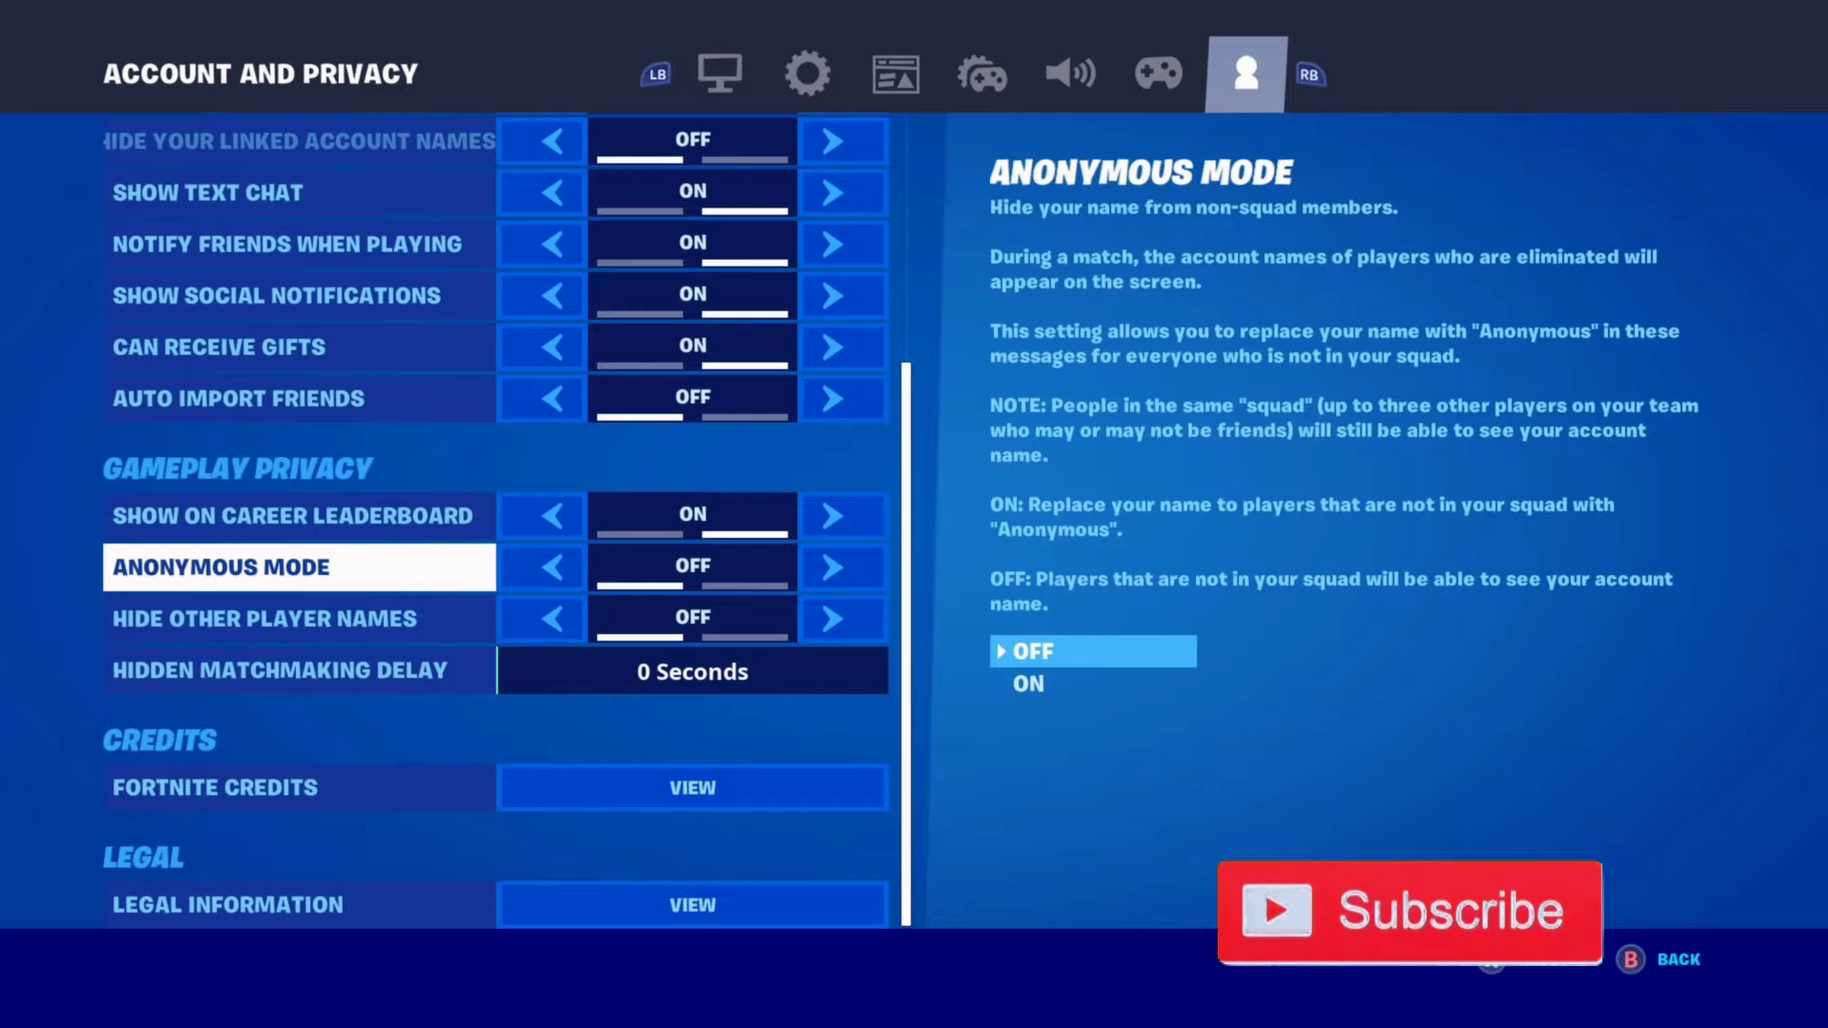
{"action": "key", "text": "Escape"}
{"action": "key", "text": "super"}
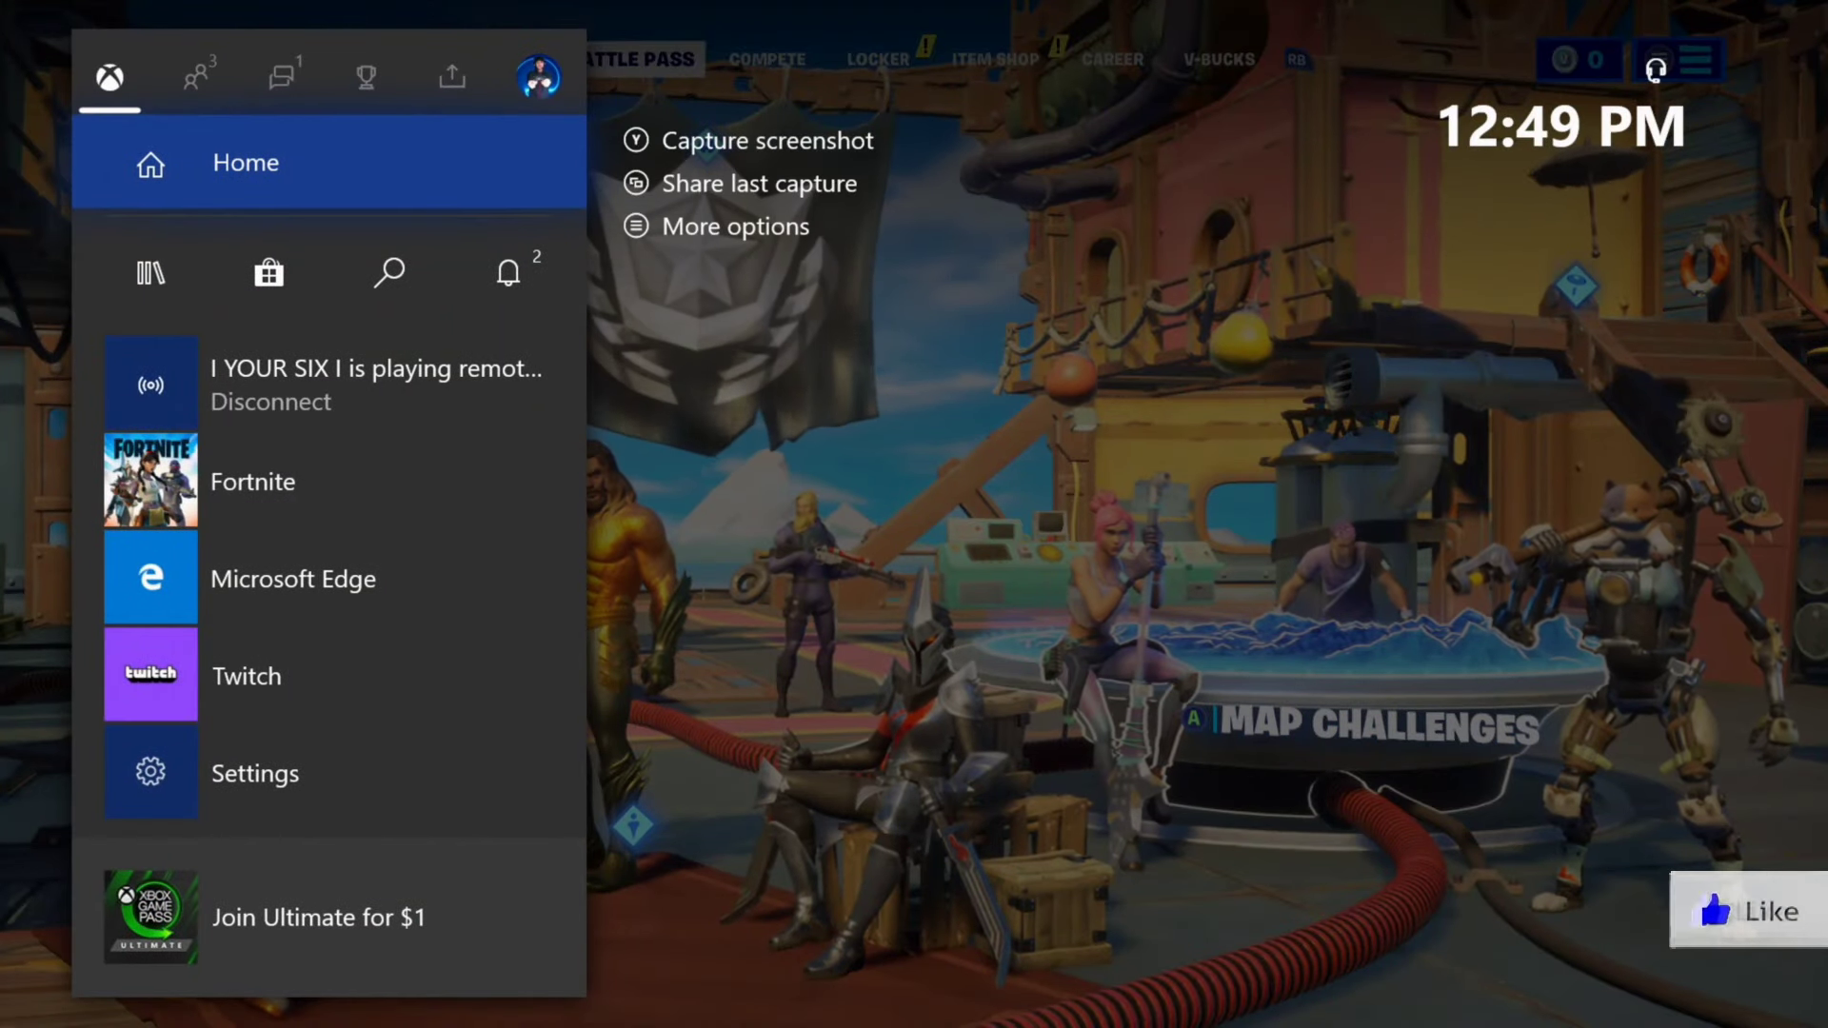
- Go to the Xbox Home screen and launch Microsoft Edge
{"action": "key", "text": "Return"}
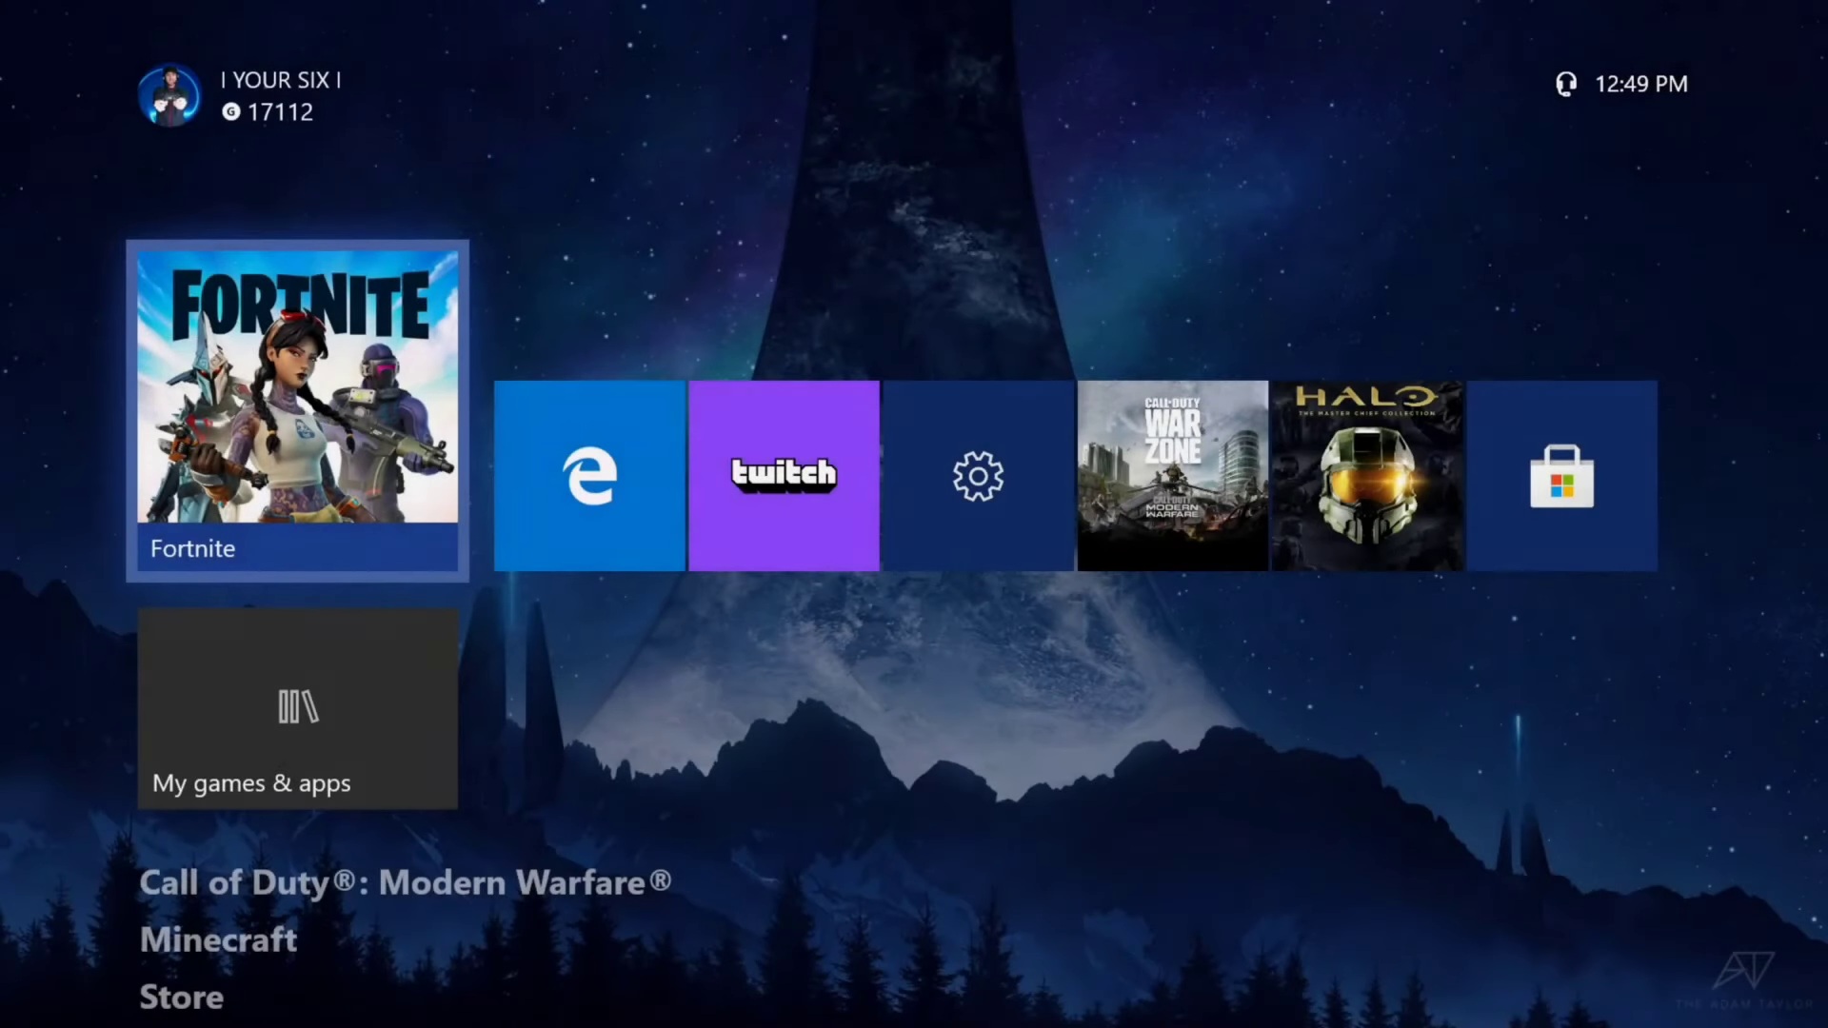
{"action": "key", "text": "Right"}
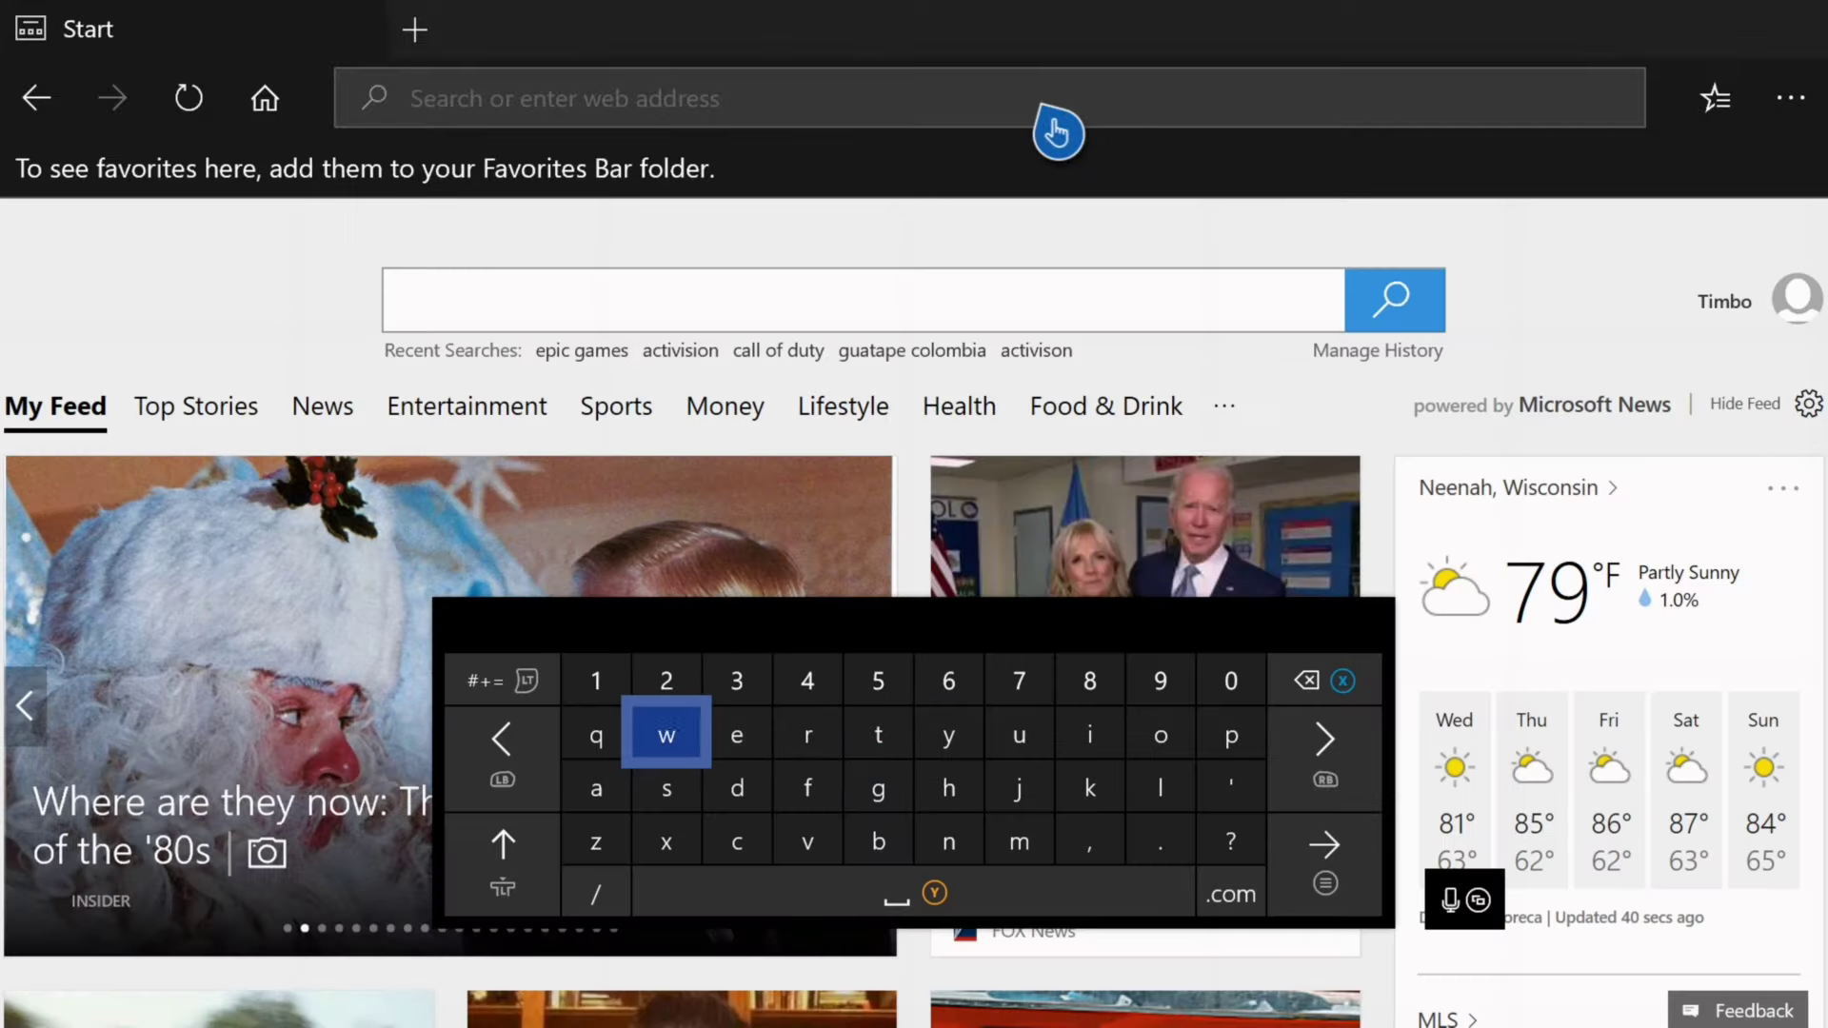
{"action": "type", "text": "www"}
{"action": "key", "text": "Right"}
{"action": "key", "text": "Right"}
{"action": "key", "text": "Right"}
{"action": "key", "text": "Right"}
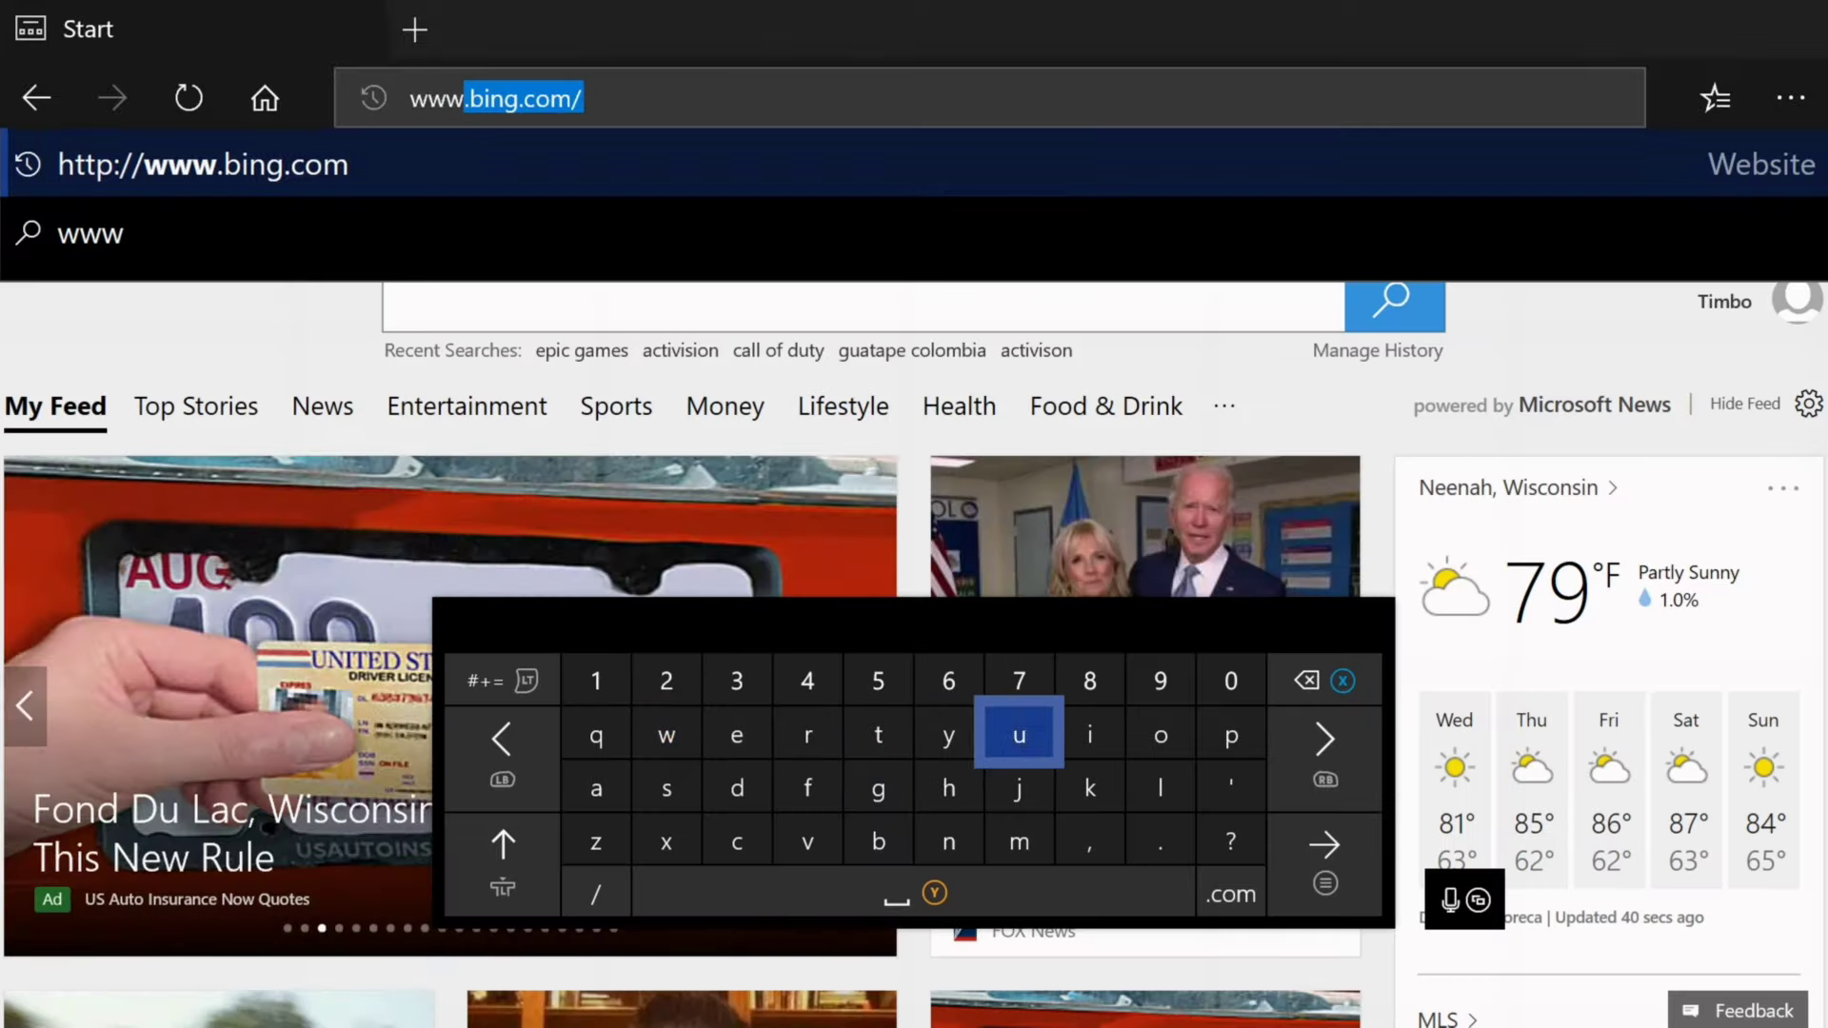
{"action": "type", "text": ".epicg"}
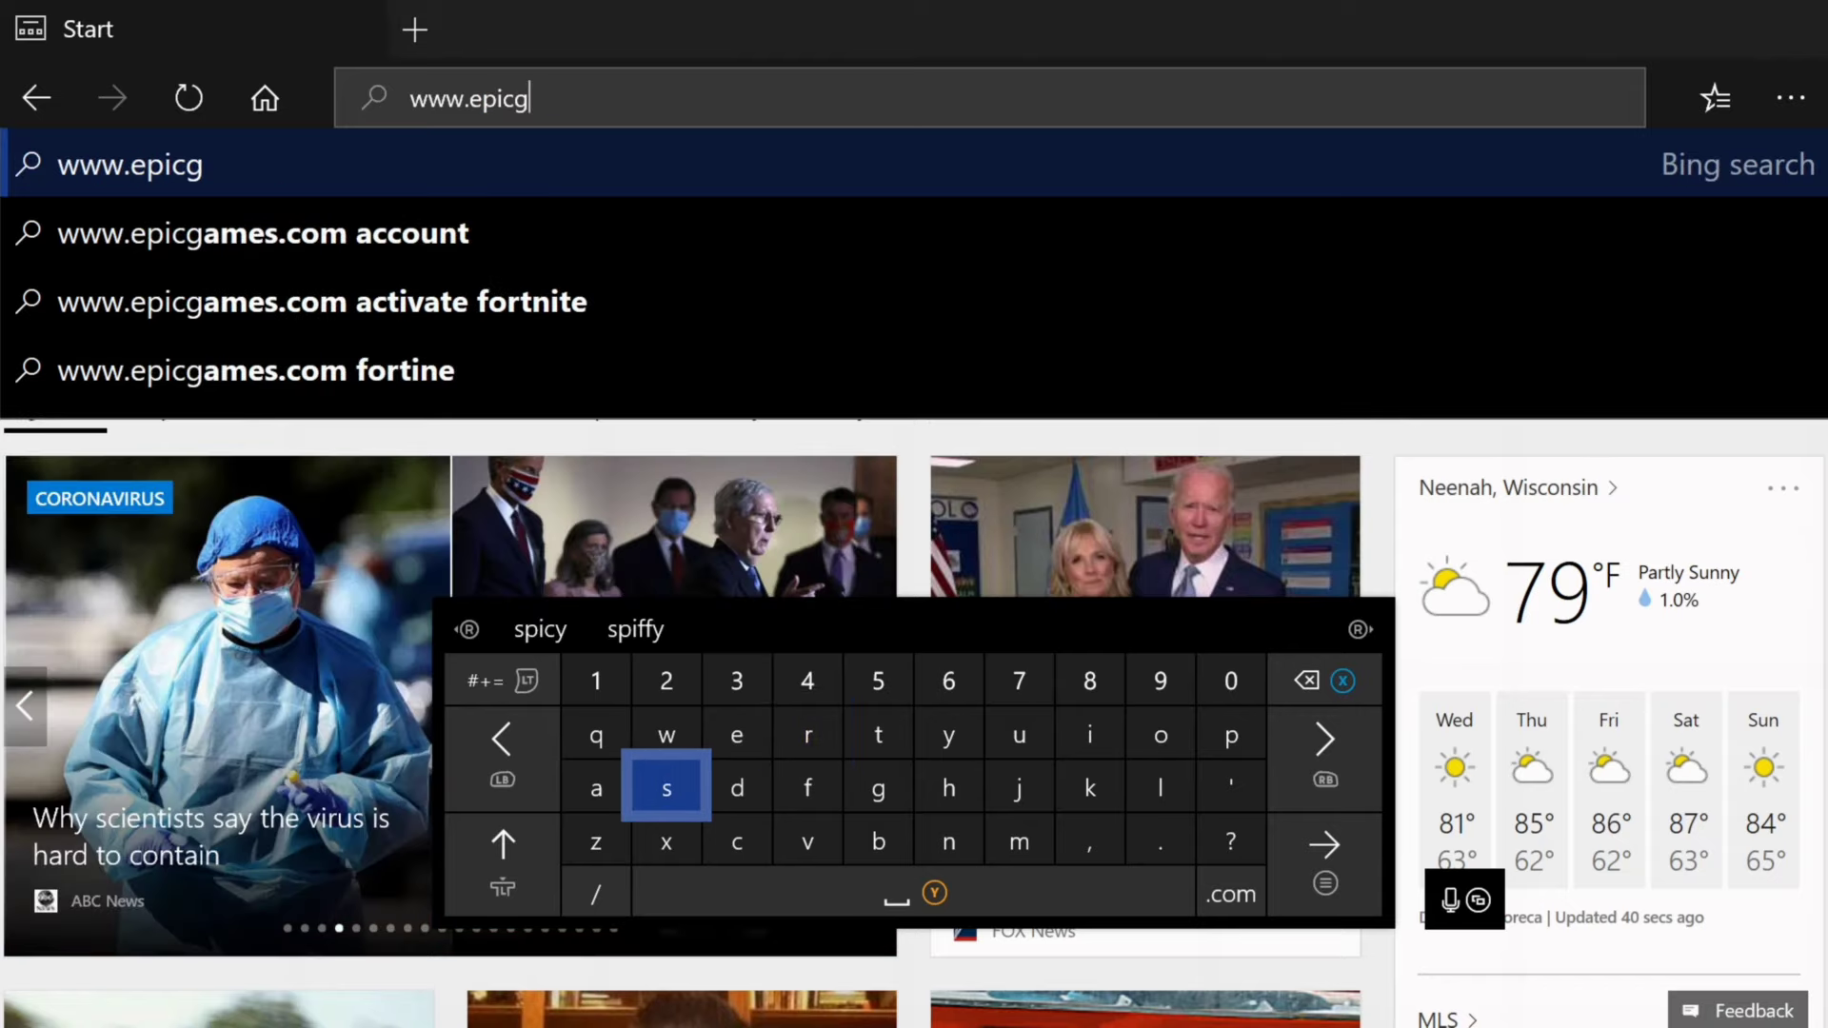
{"action": "key", "text": "Left"}
{"action": "type", "text": "ames"}
{"action": "key", "text": "Right"}
{"action": "key", "text": "Right"}
{"action": "key", "text": "Right"}
{"action": "key", "text": "Right"}
{"action": "key", "text": "Down"}
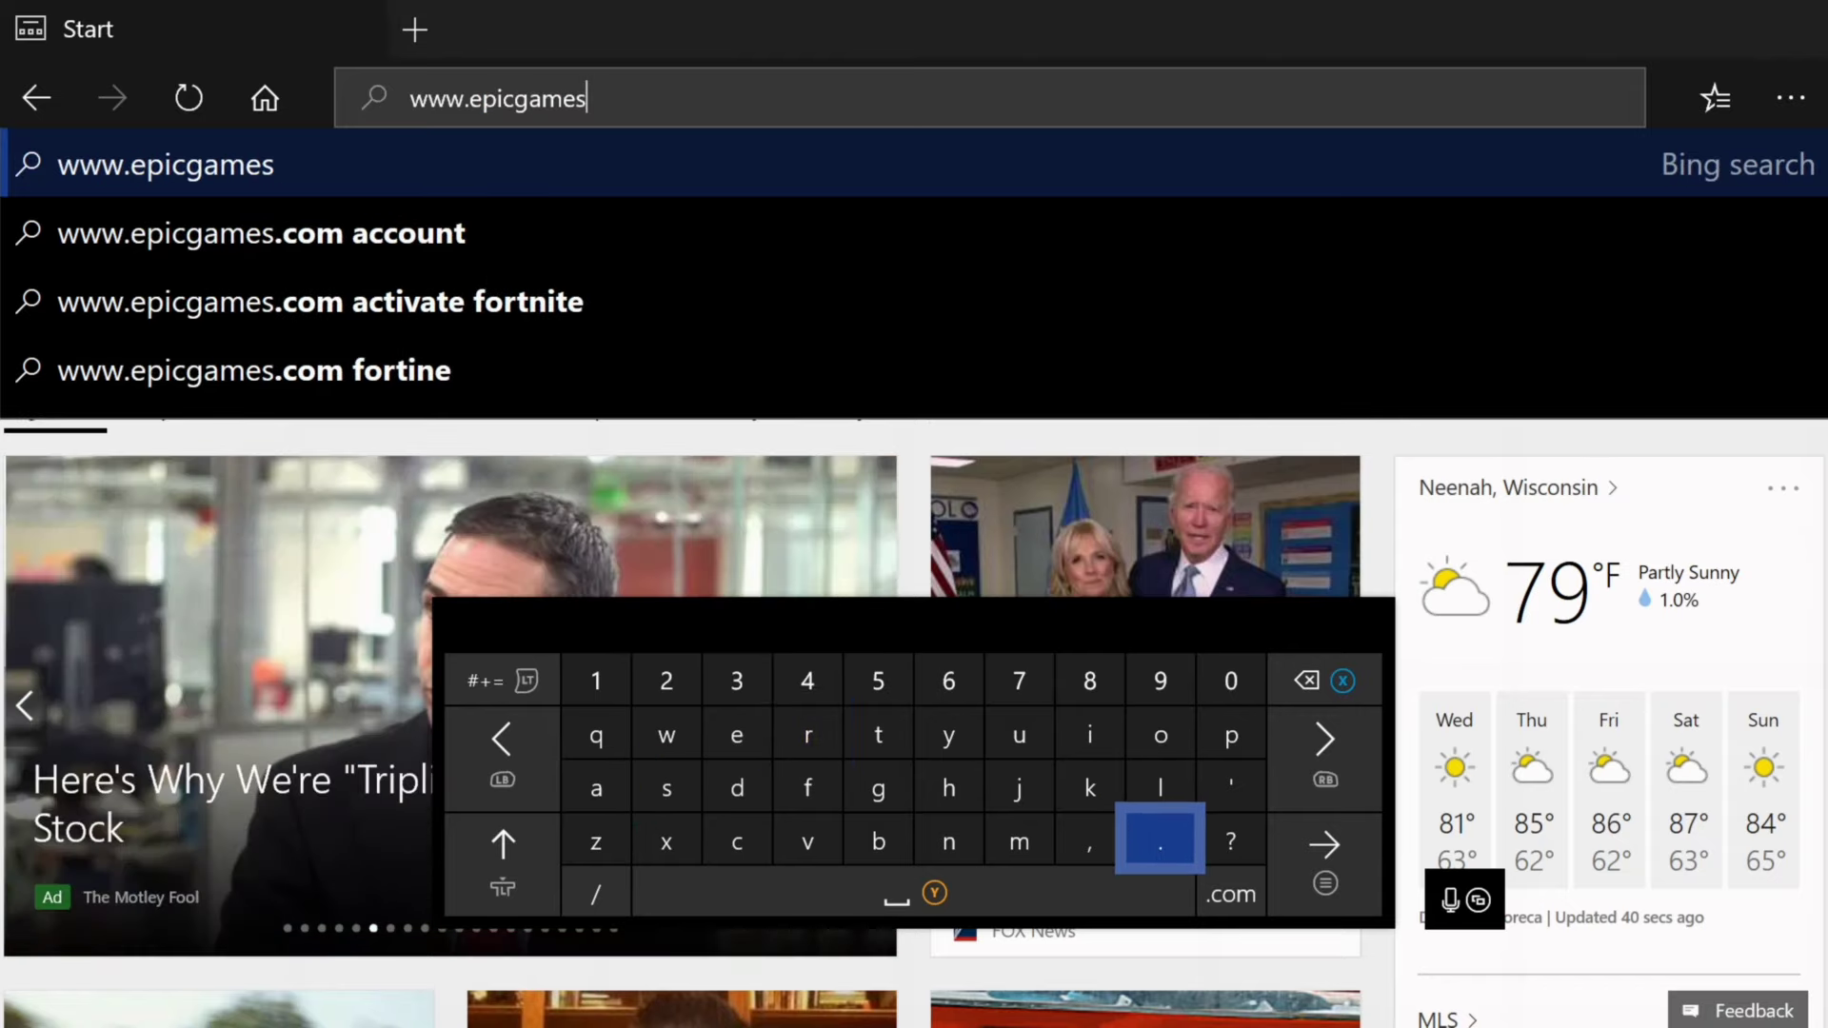
{"action": "key", "text": "Right"}
{"action": "key", "text": "Down"}
{"action": "type", "text": ".com"}
{"action": "key", "text": "Right"}
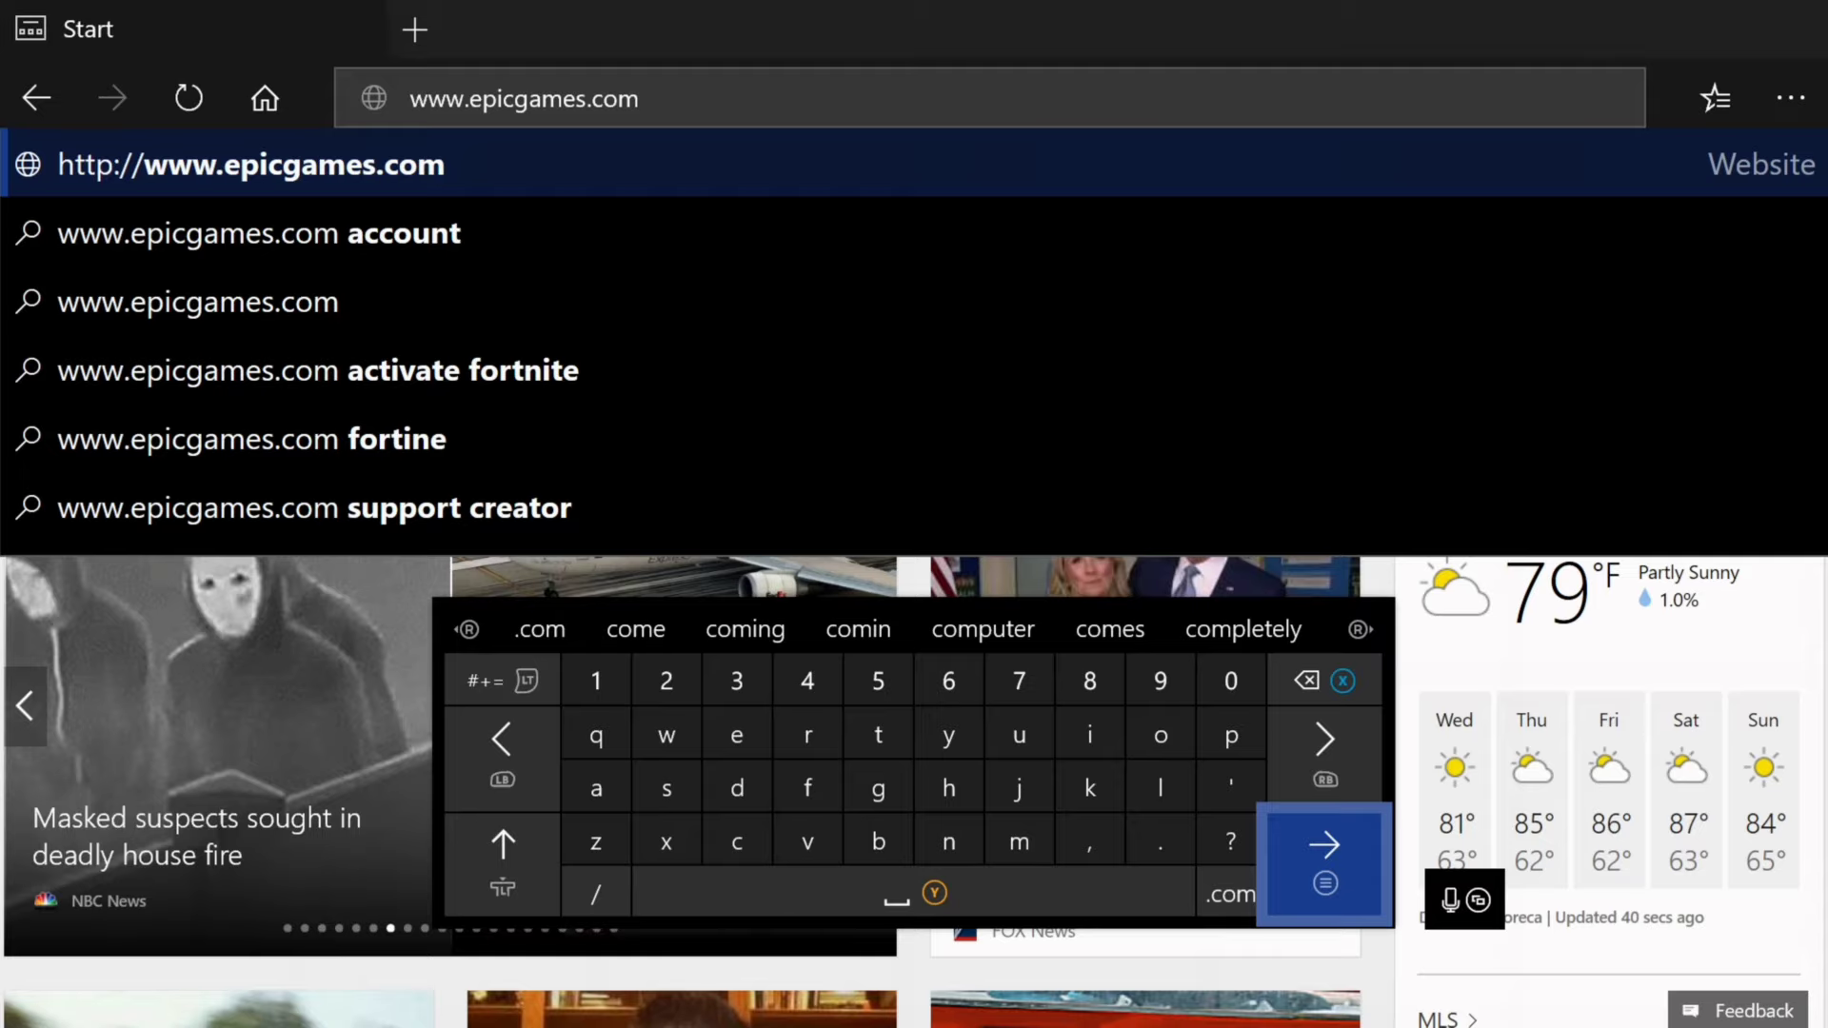
{"action": "key", "text": "Return"}
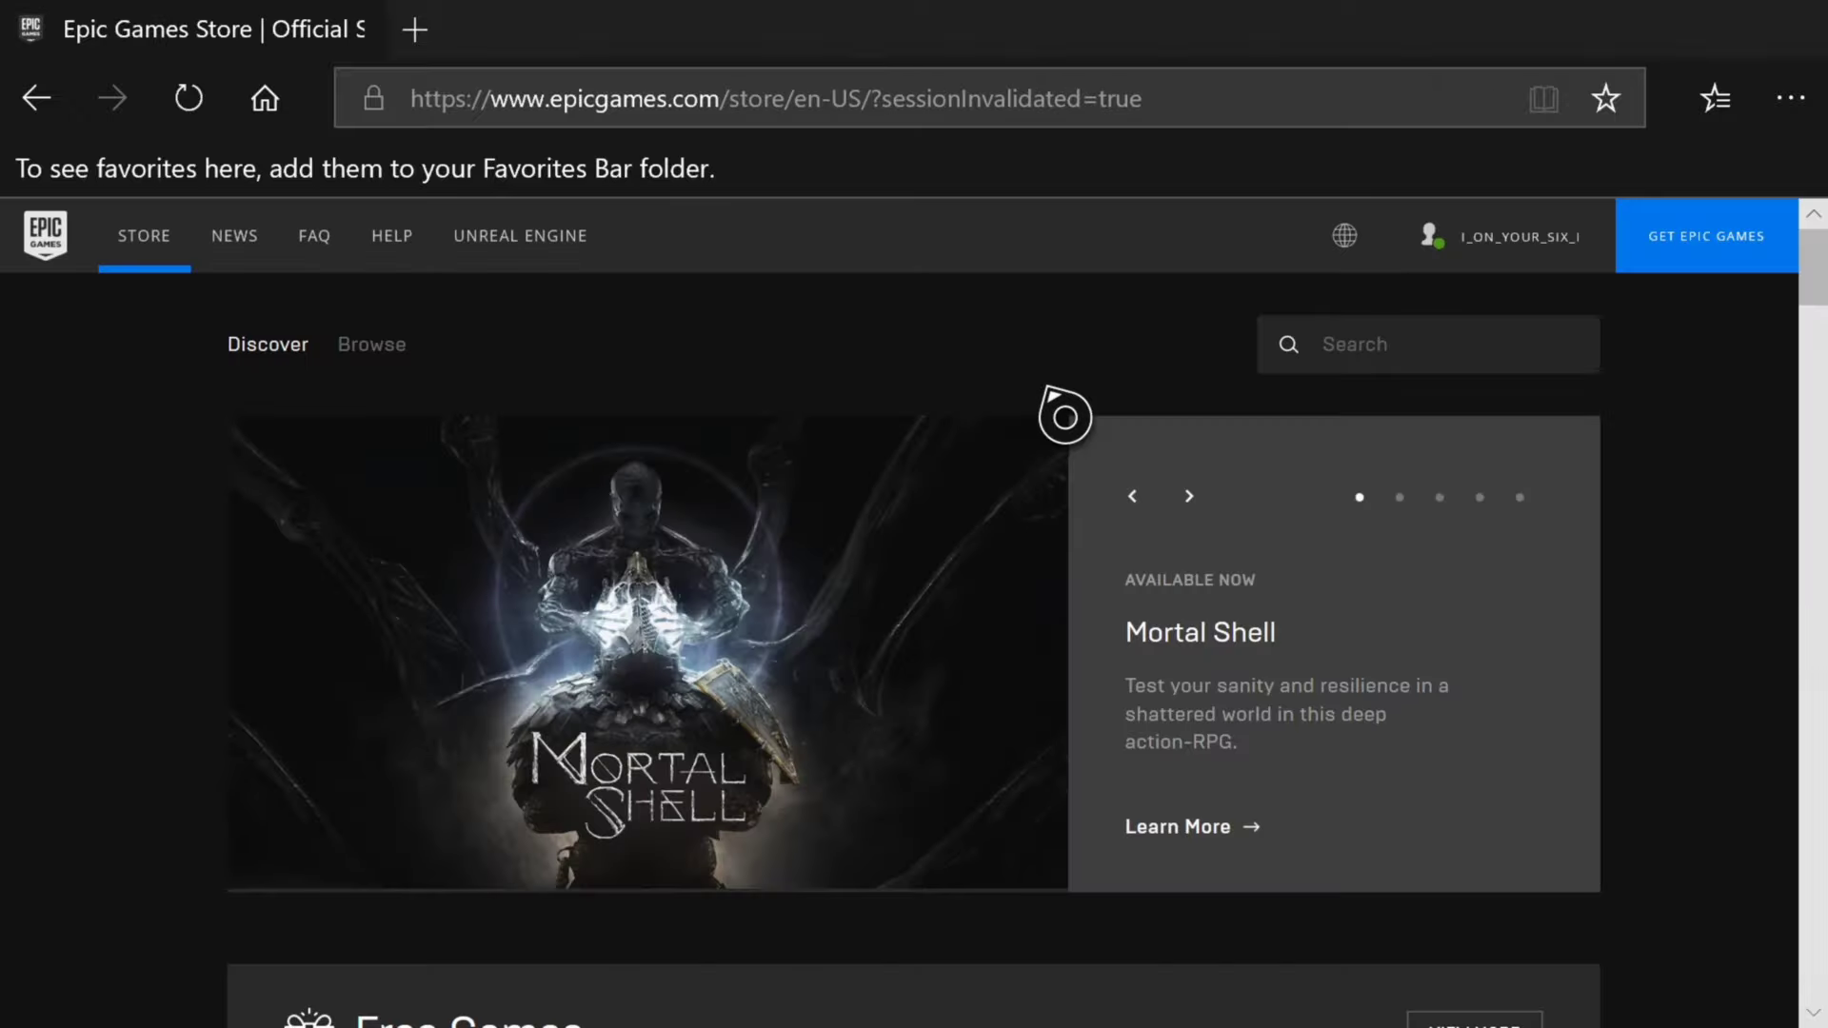
- Show the account dropdown from the username at the Epic Games Store's top right
{"action": "mouse_move", "coordinate": [1452, 264]}
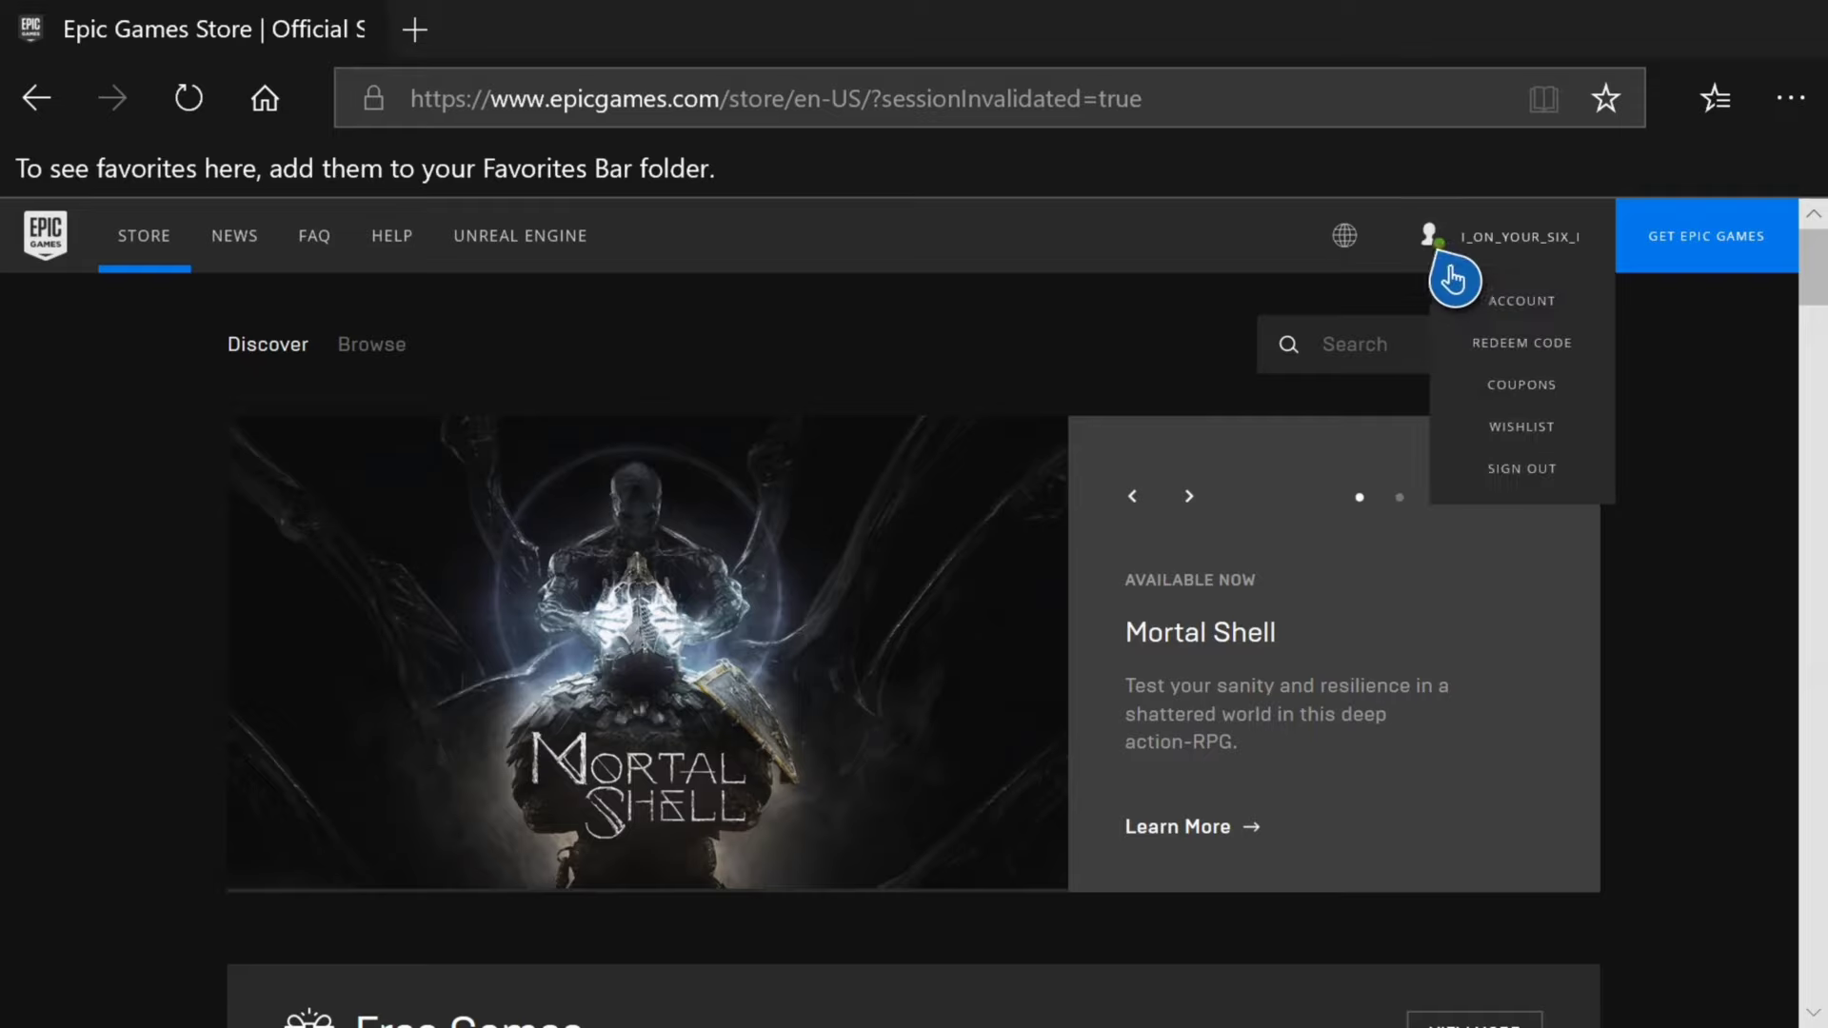
{"action": "left_click", "coordinate": [1537, 486]}
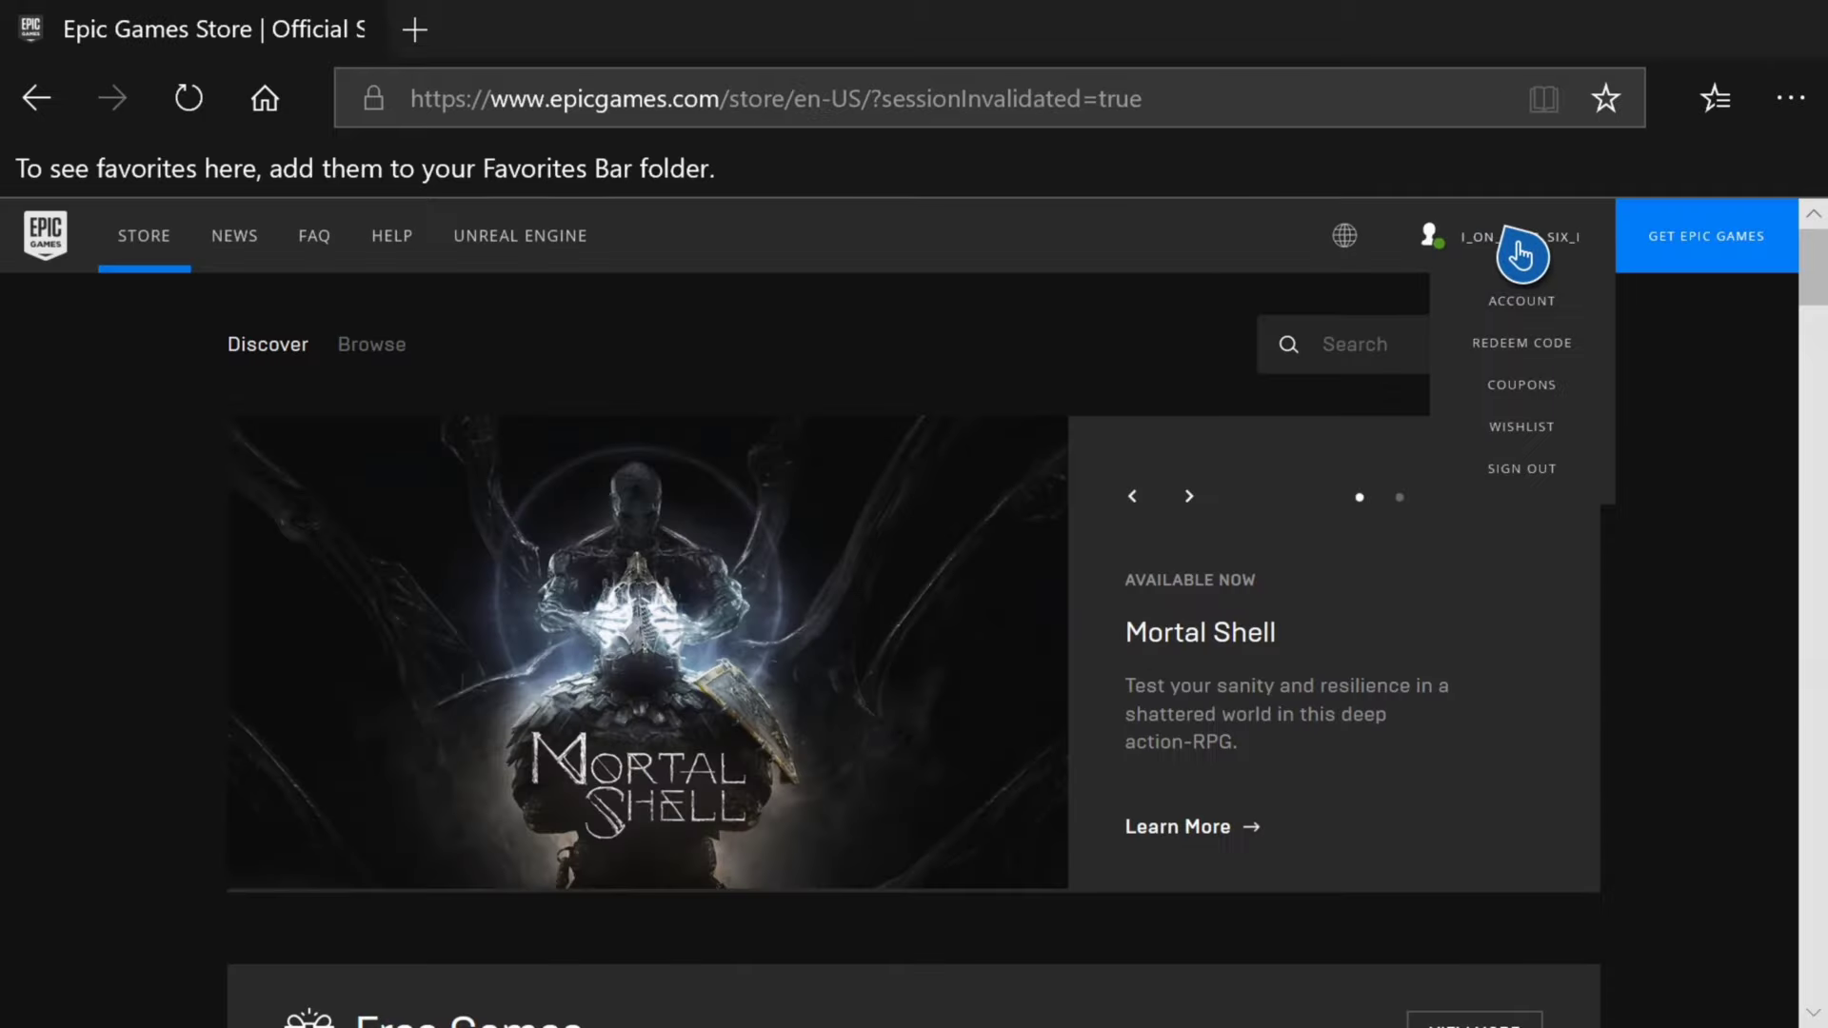
- Go to Account, then Connections, then Accounts, and scroll through the linked platform cards
{"action": "left_click", "coordinate": [1521, 323]}
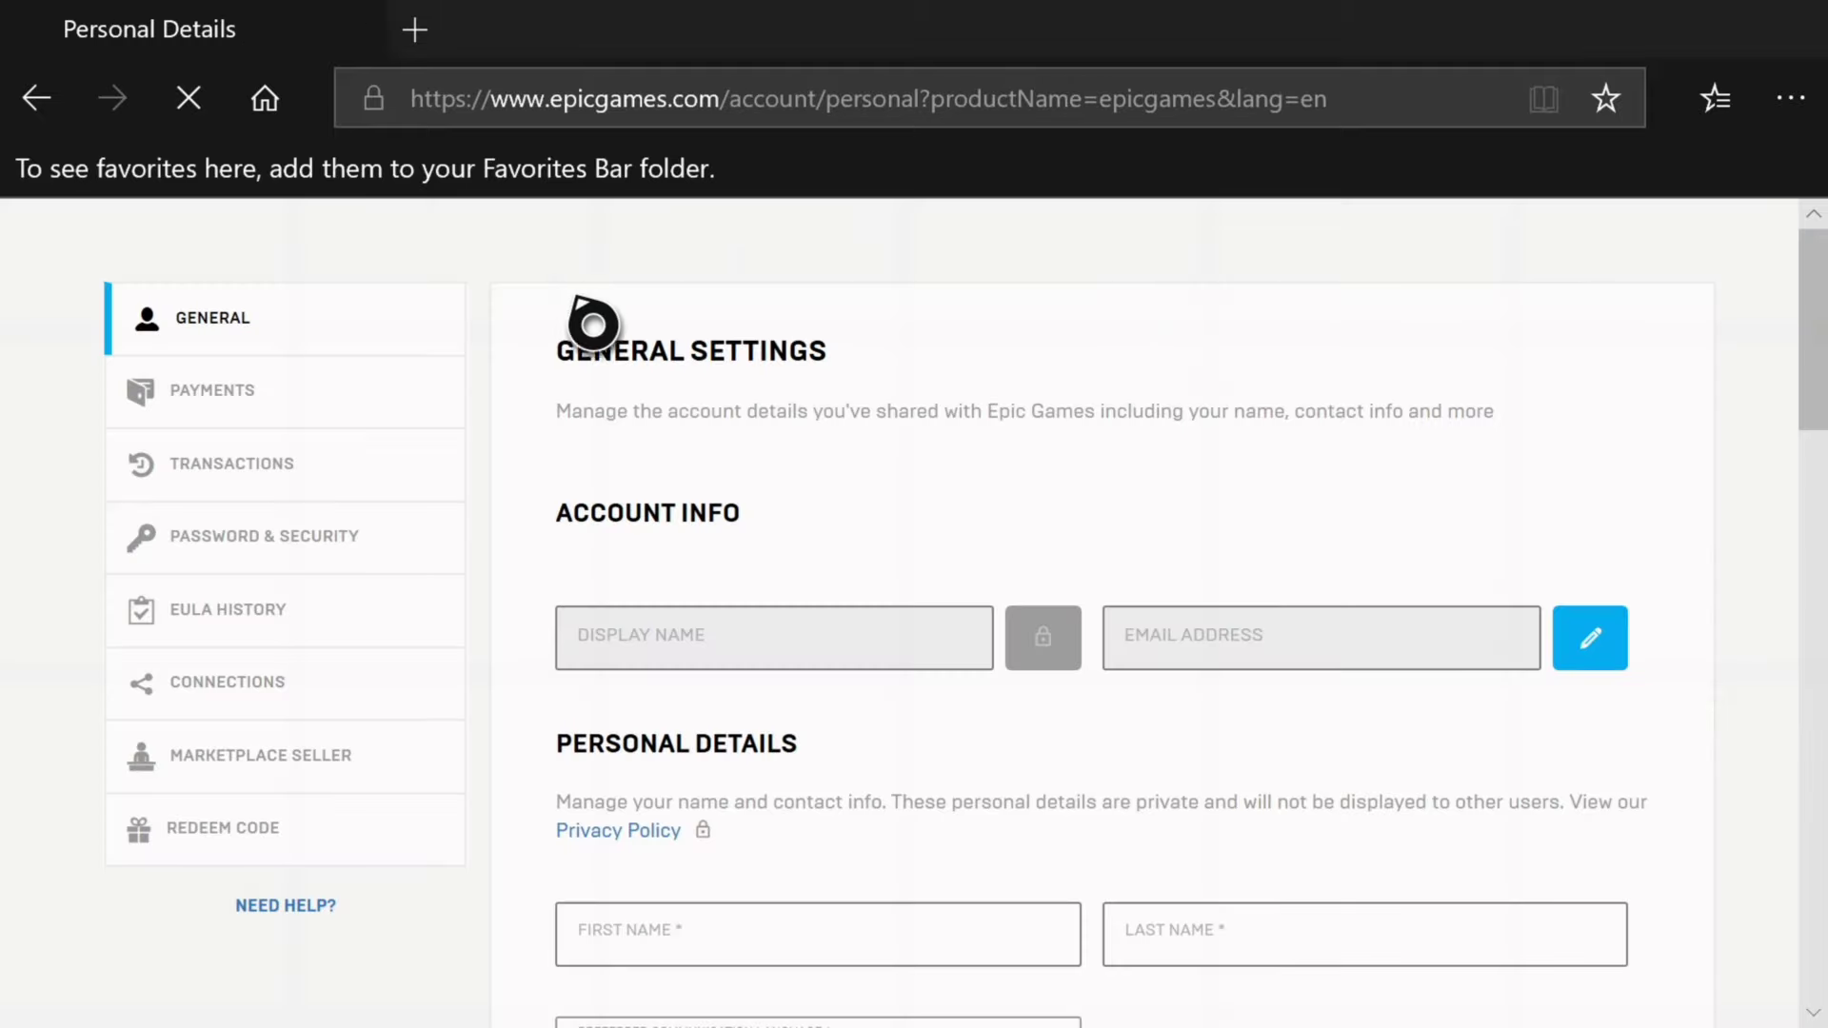
{"action": "left_click", "coordinate": [263, 716]}
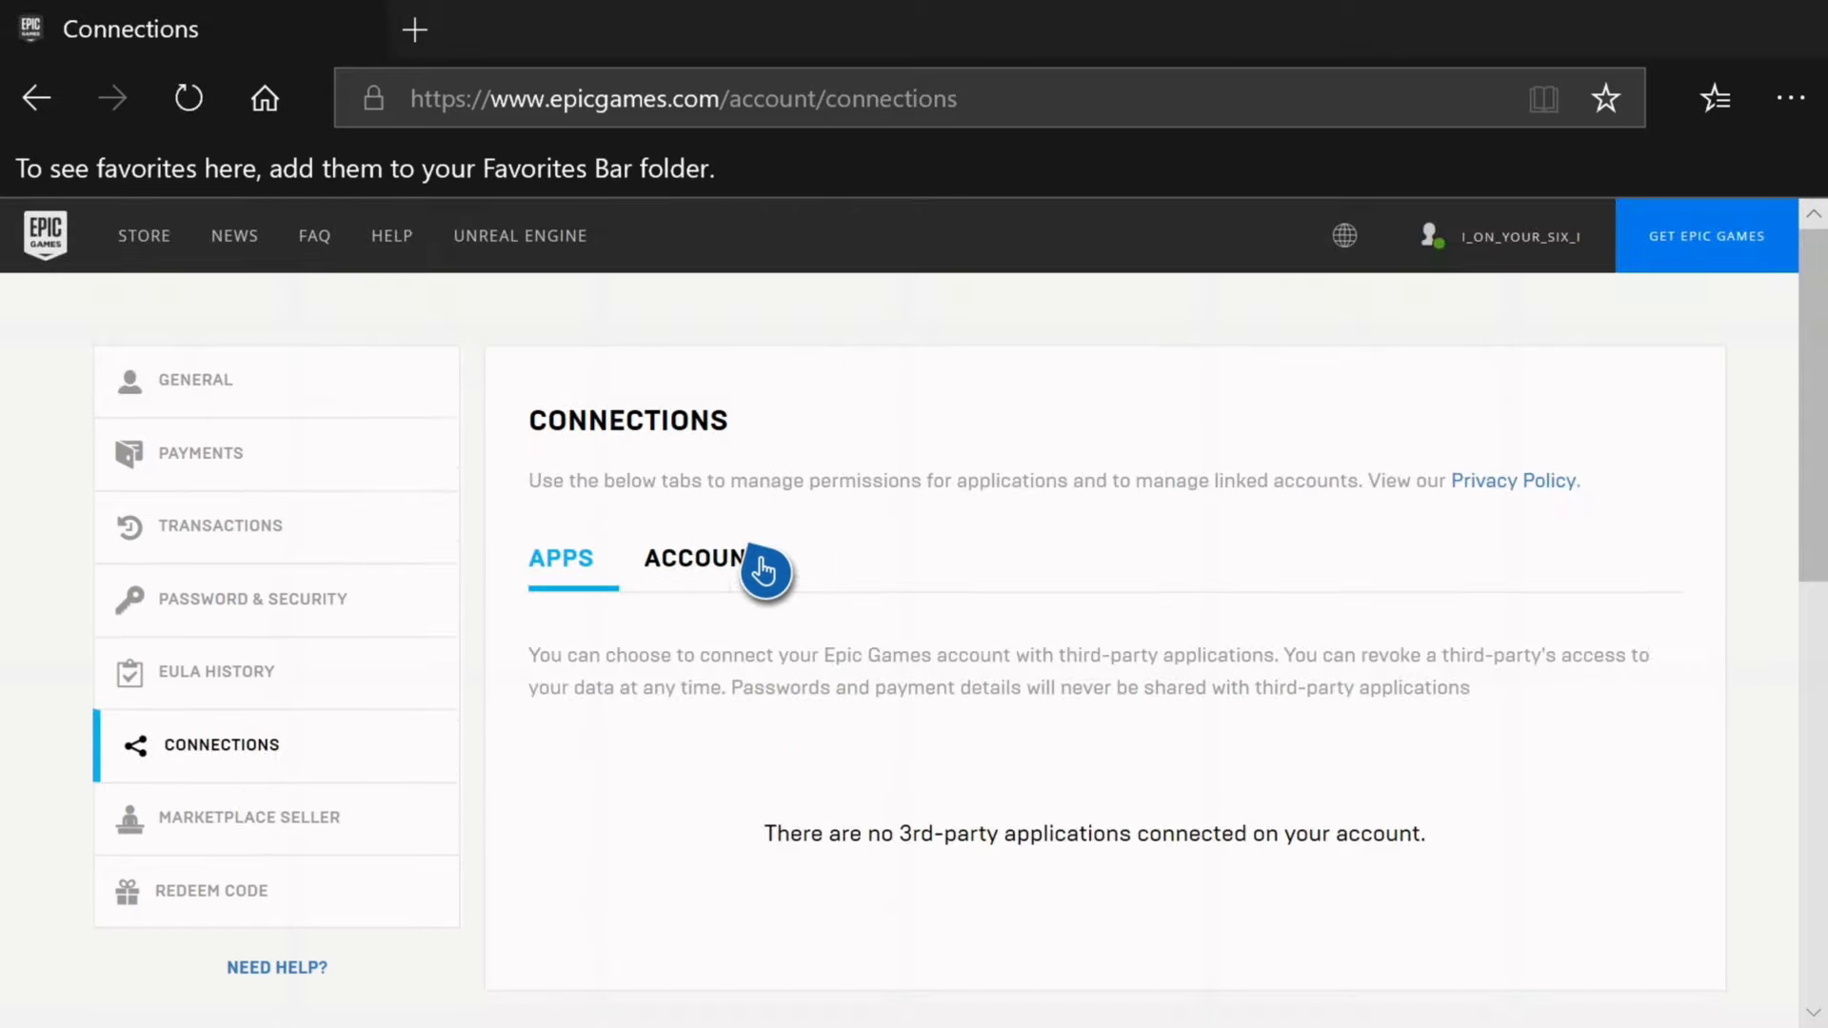
{"action": "left_click", "coordinate": [762, 571]}
{"action": "scroll", "coordinate": [1644, 569], "scroll_direction": "down", "scroll_amount": 1}
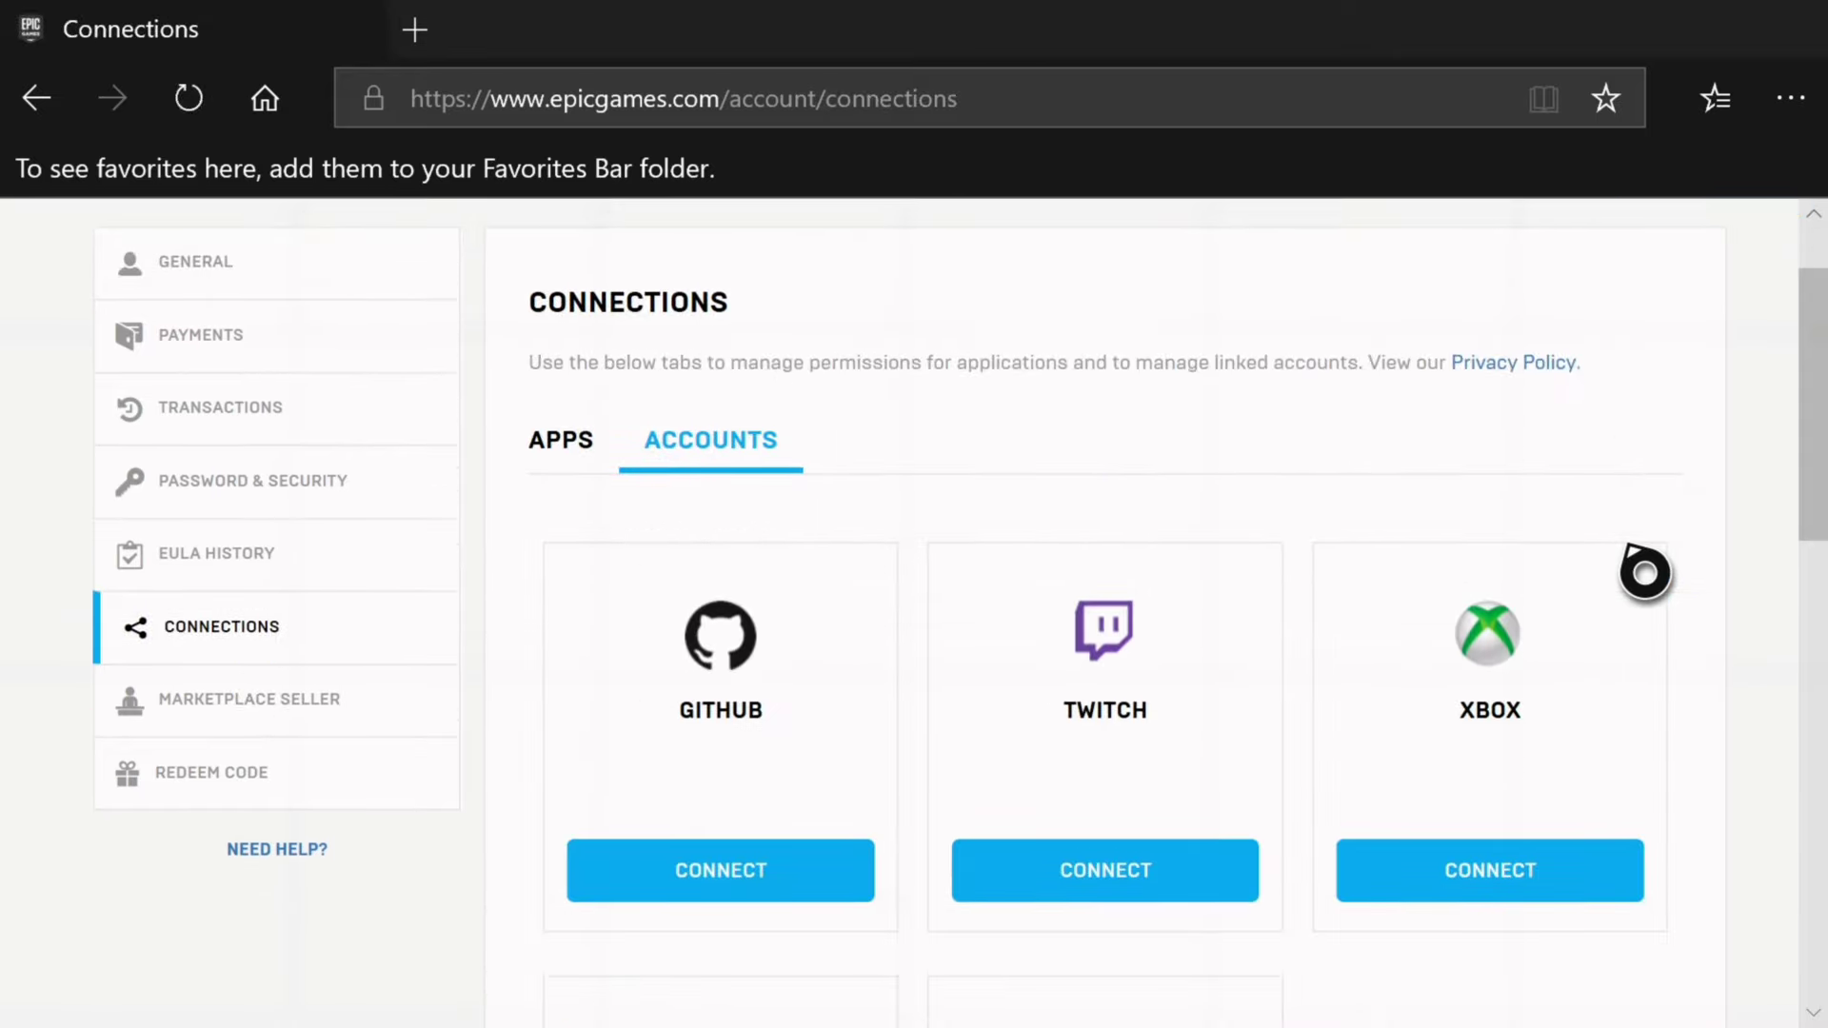
{"action": "scroll", "coordinate": [1644, 571], "scroll_direction": "down", "scroll_amount": 2}
{"action": "scroll", "coordinate": [1644, 571], "scroll_direction": "down", "scroll_amount": 1}
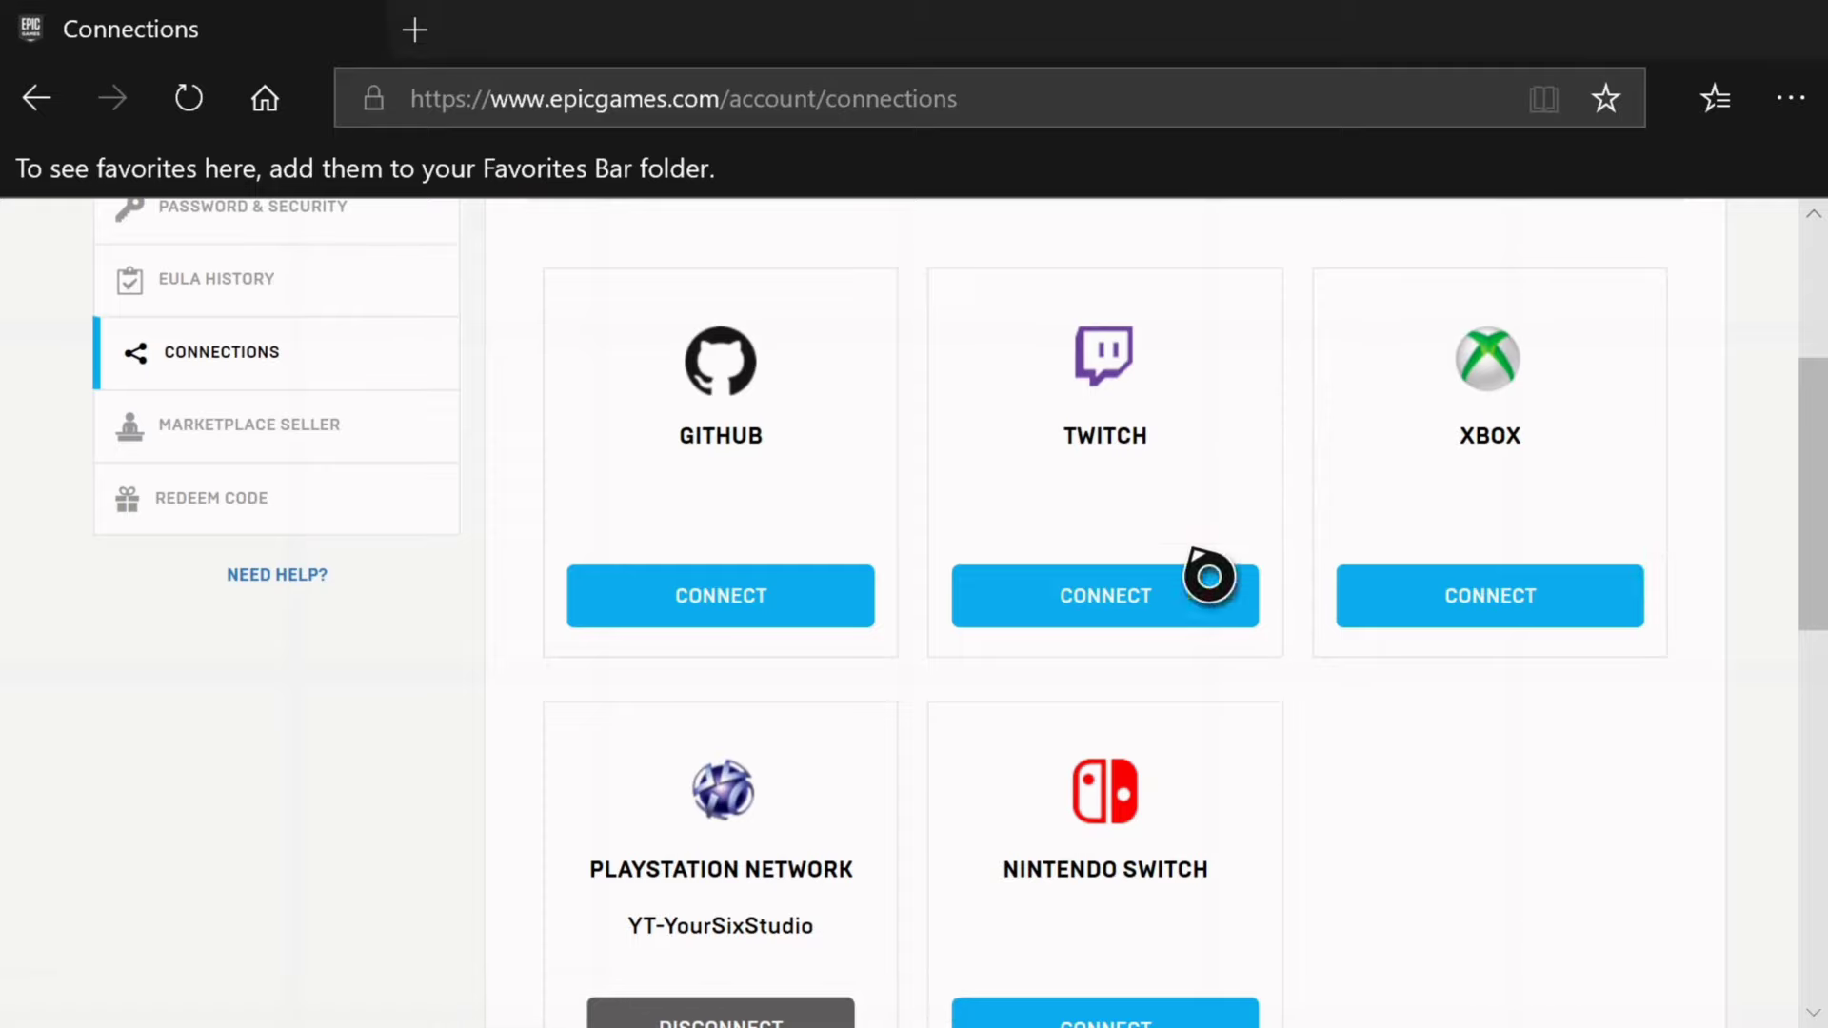
{"action": "scroll", "coordinate": [1207, 746], "scroll_direction": "down", "scroll_amount": 2}
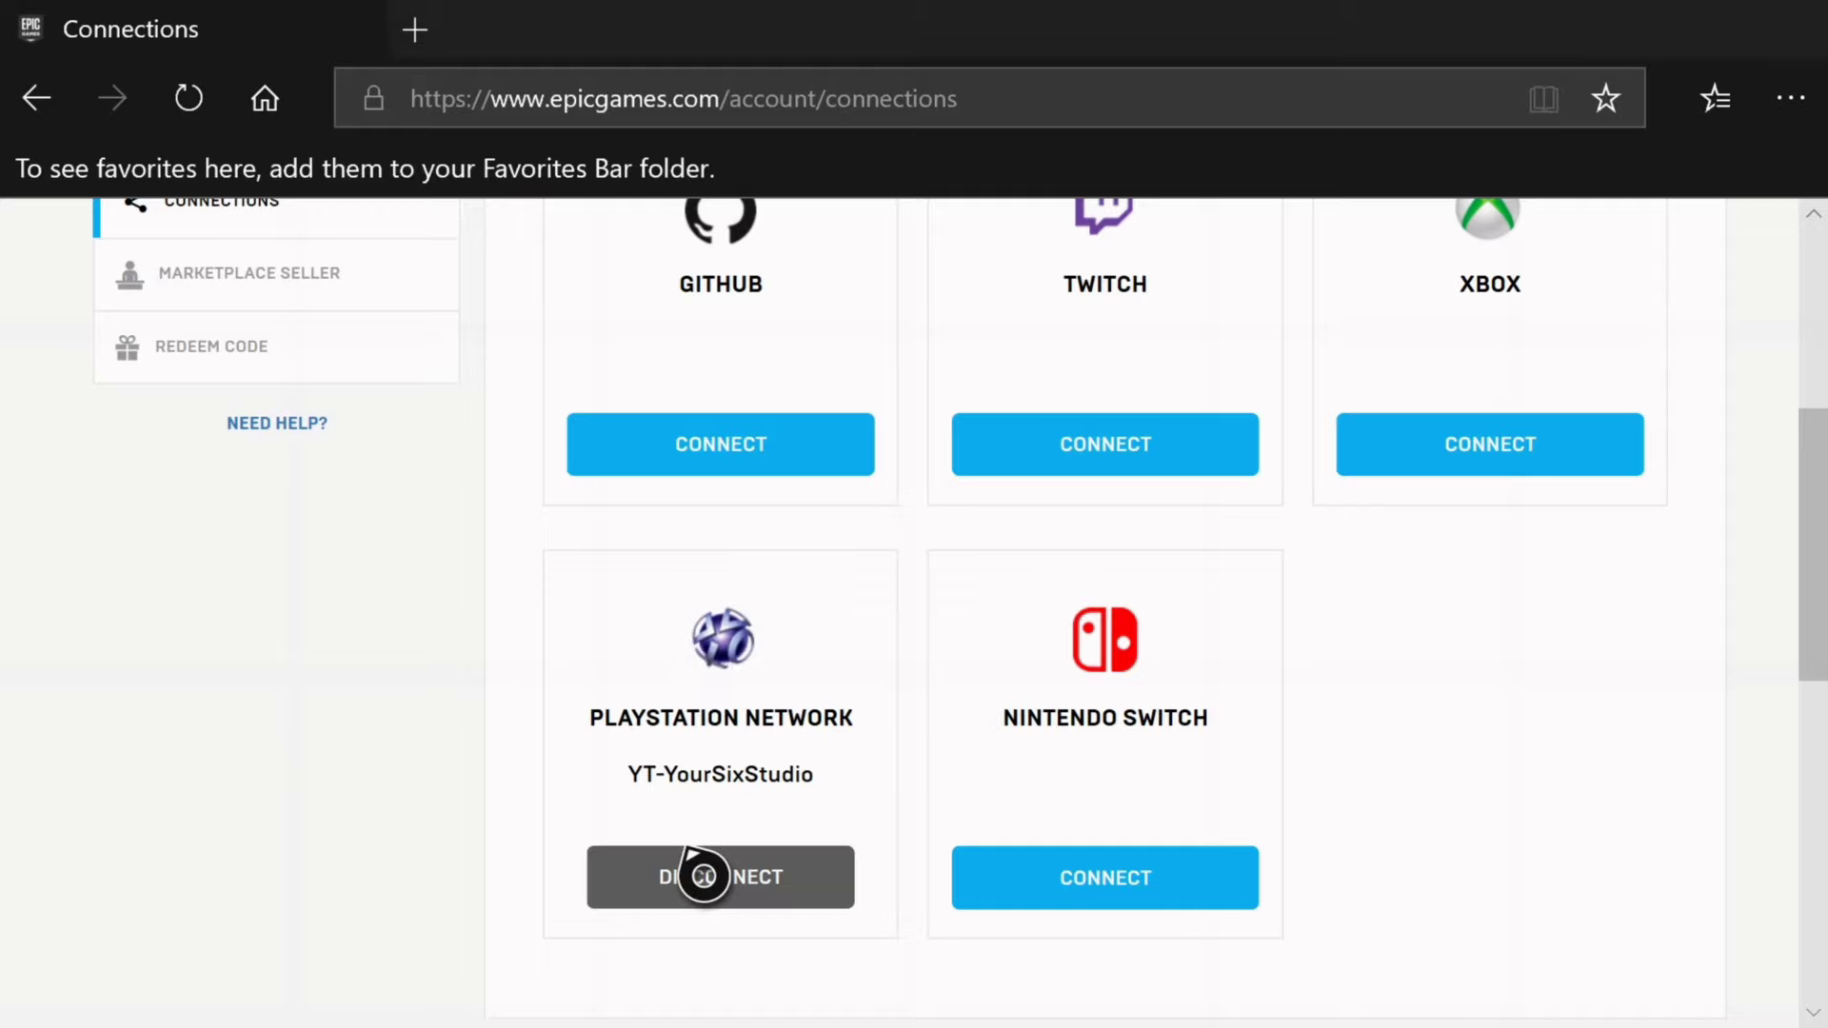
- Select the Xbox card's Connect button, then scroll back up the Connections page
{"action": "left_click", "coordinate": [703, 895]}
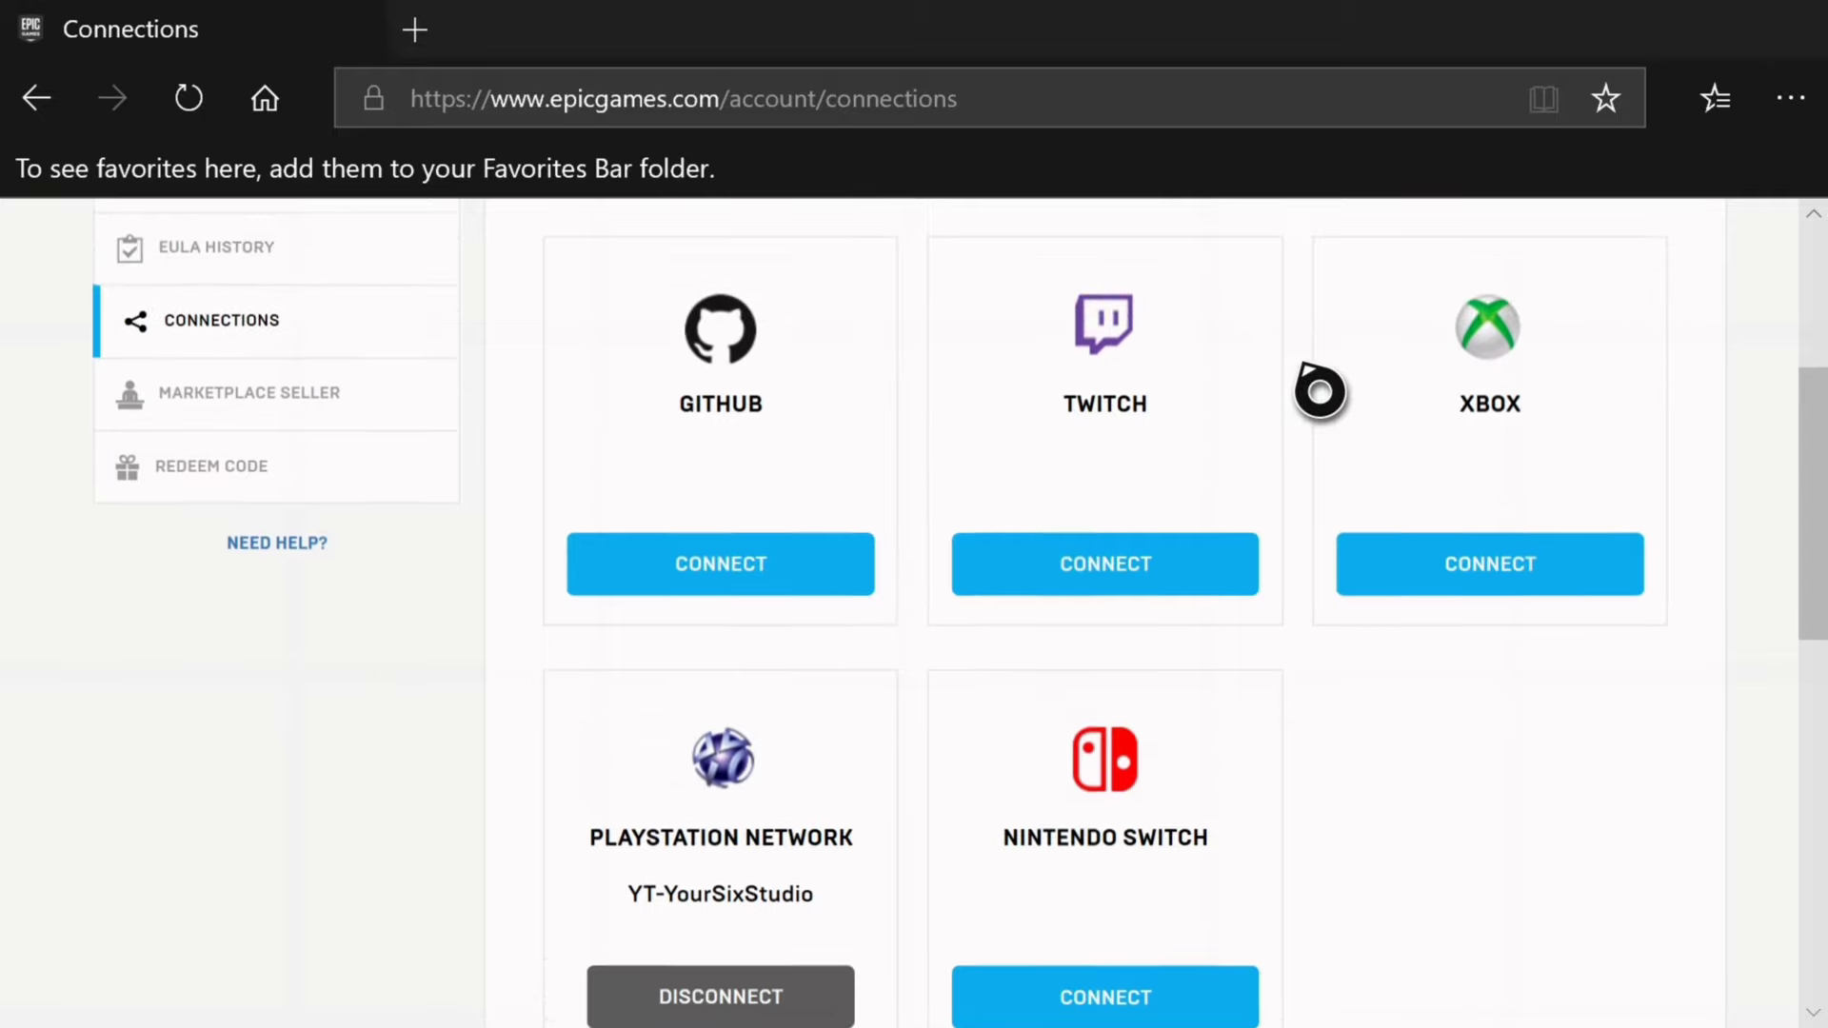
{"action": "left_click", "coordinate": [1407, 625]}
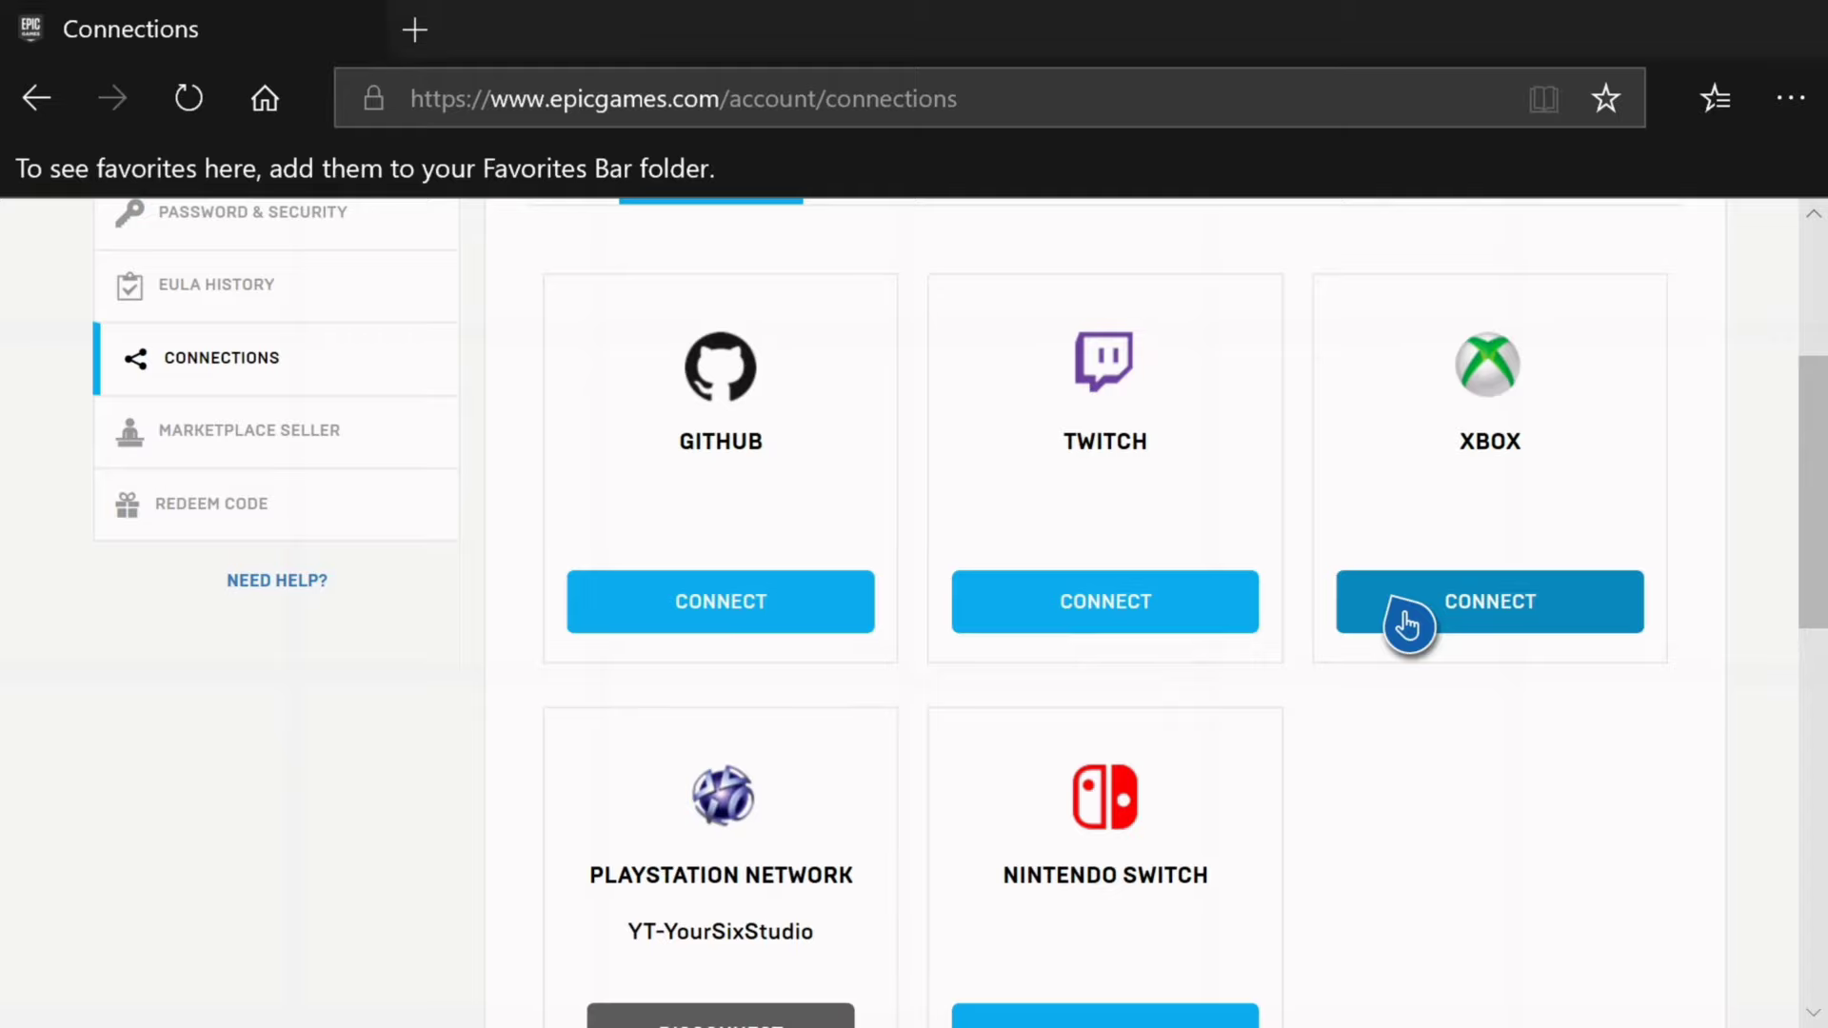
{"action": "left_click", "coordinate": [1407, 609]}
{"action": "scroll", "coordinate": [1367, 660], "scroll_direction": "down", "scroll_amount": 5}
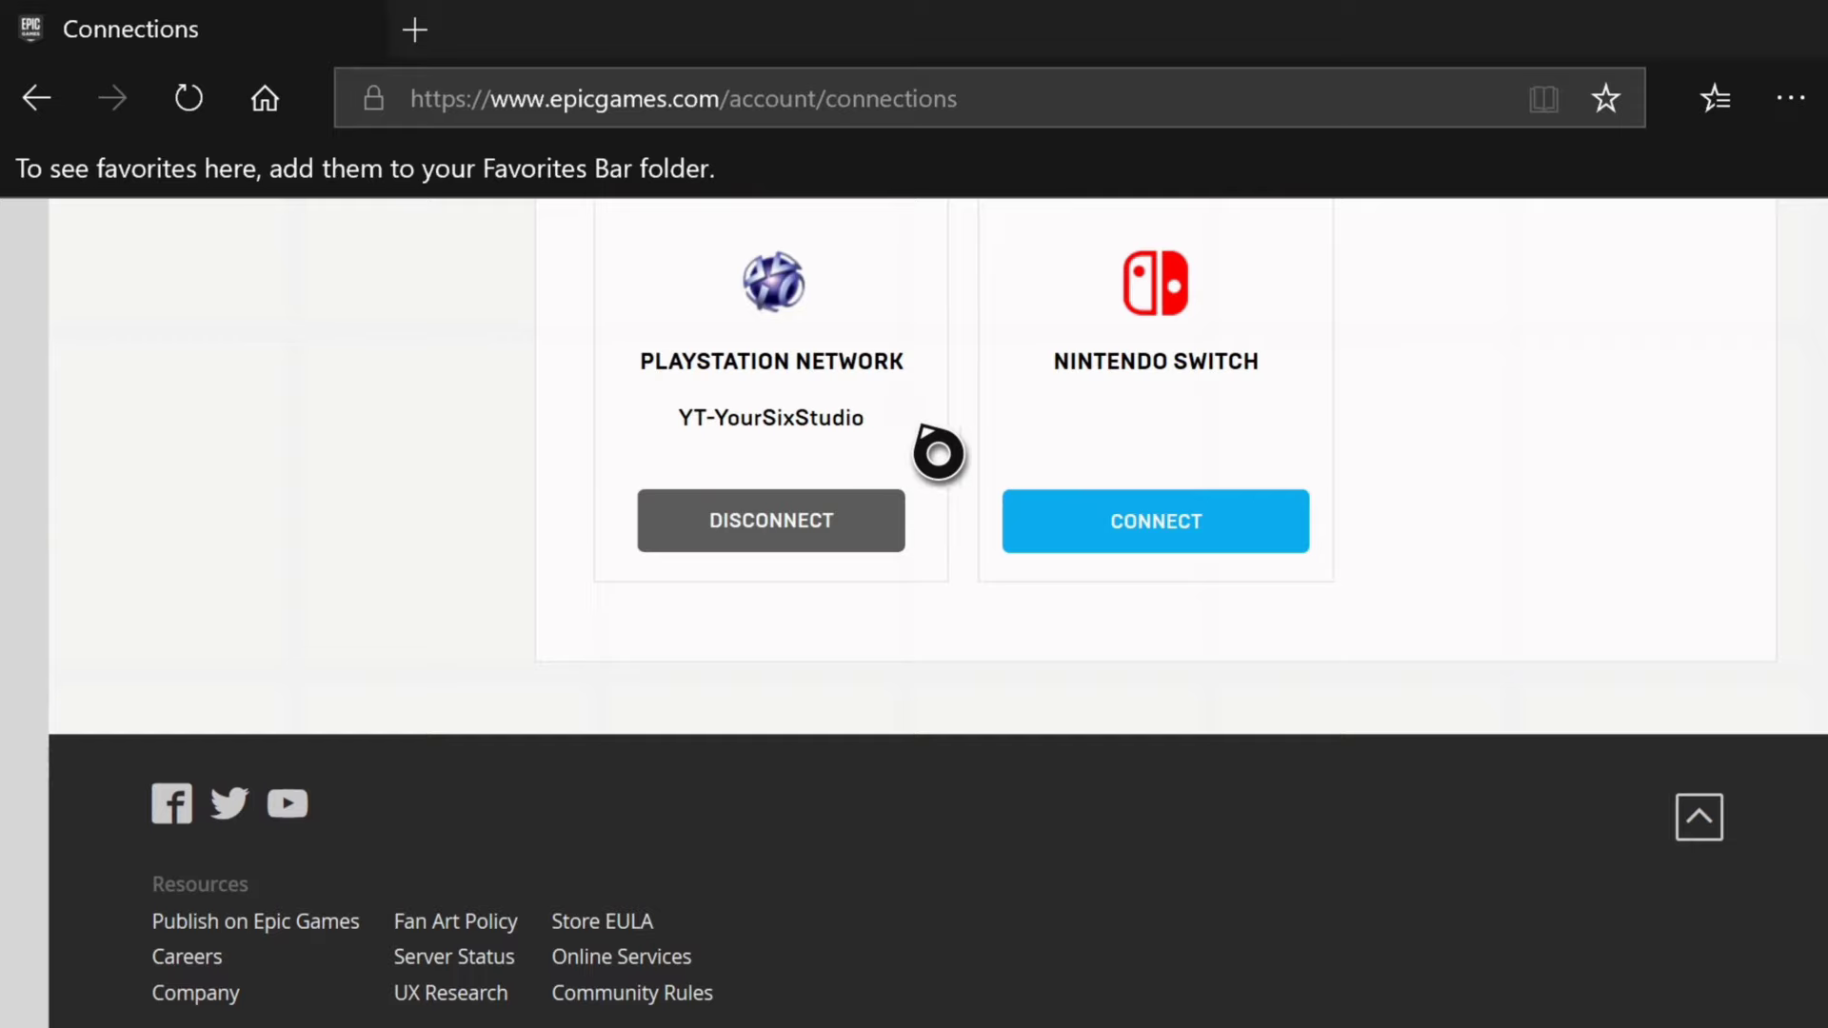
{"action": "scroll", "coordinate": [934, 380], "scroll_direction": "up", "scroll_amount": 2}
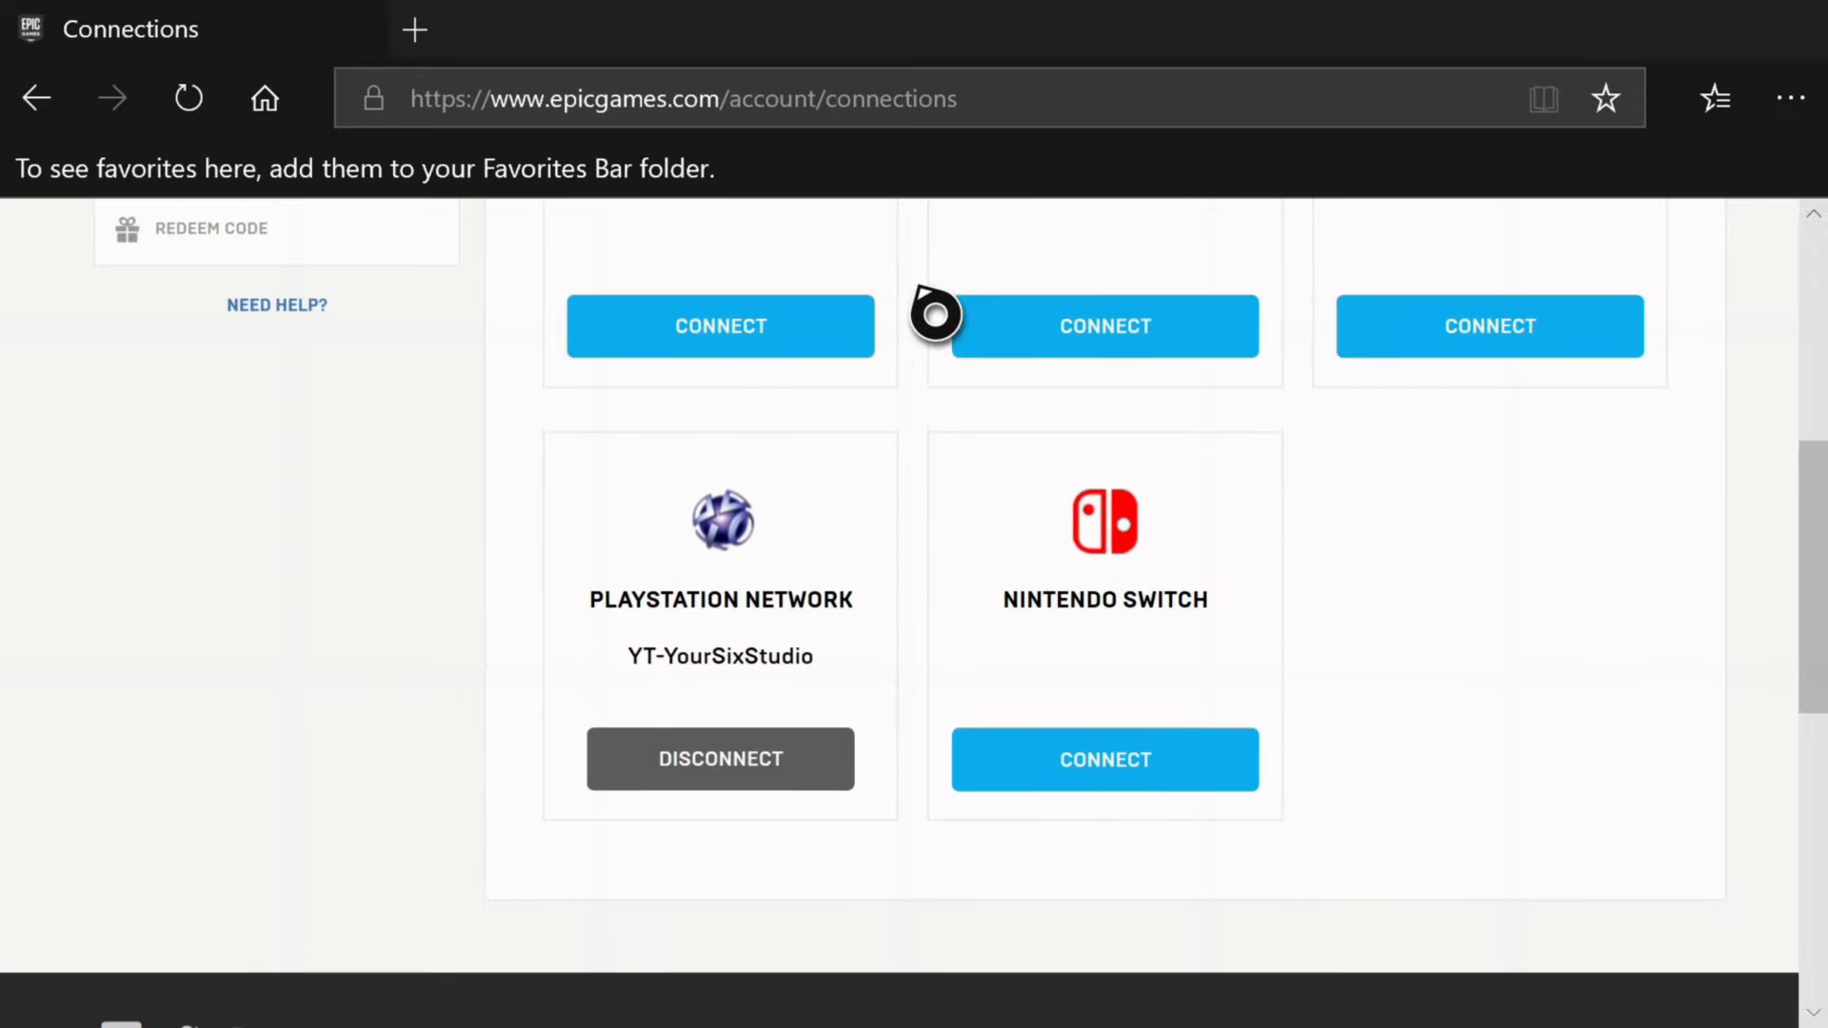
{"action": "scroll", "coordinate": [934, 314], "scroll_direction": "up", "scroll_amount": 3}
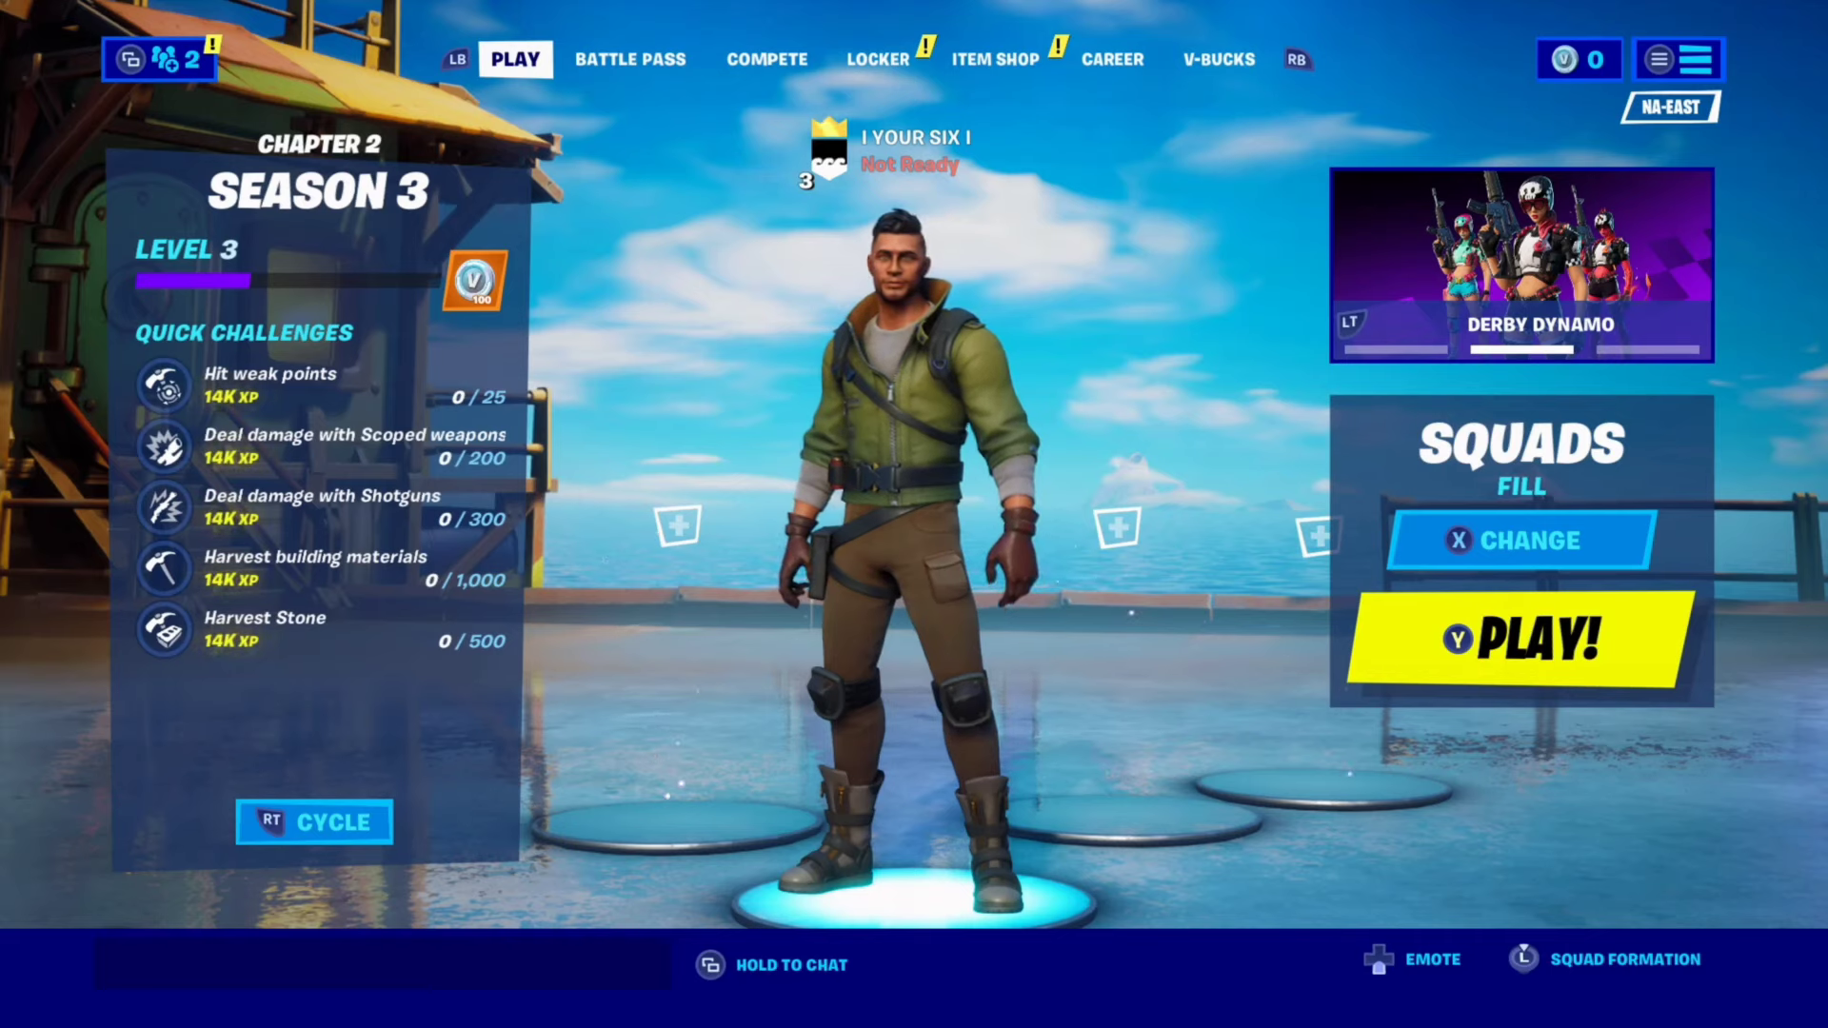
- Switch Fortnite's lobby from the Play tab to the Season 3 Battle Pass tab
{"action": "key", "text": "e"}
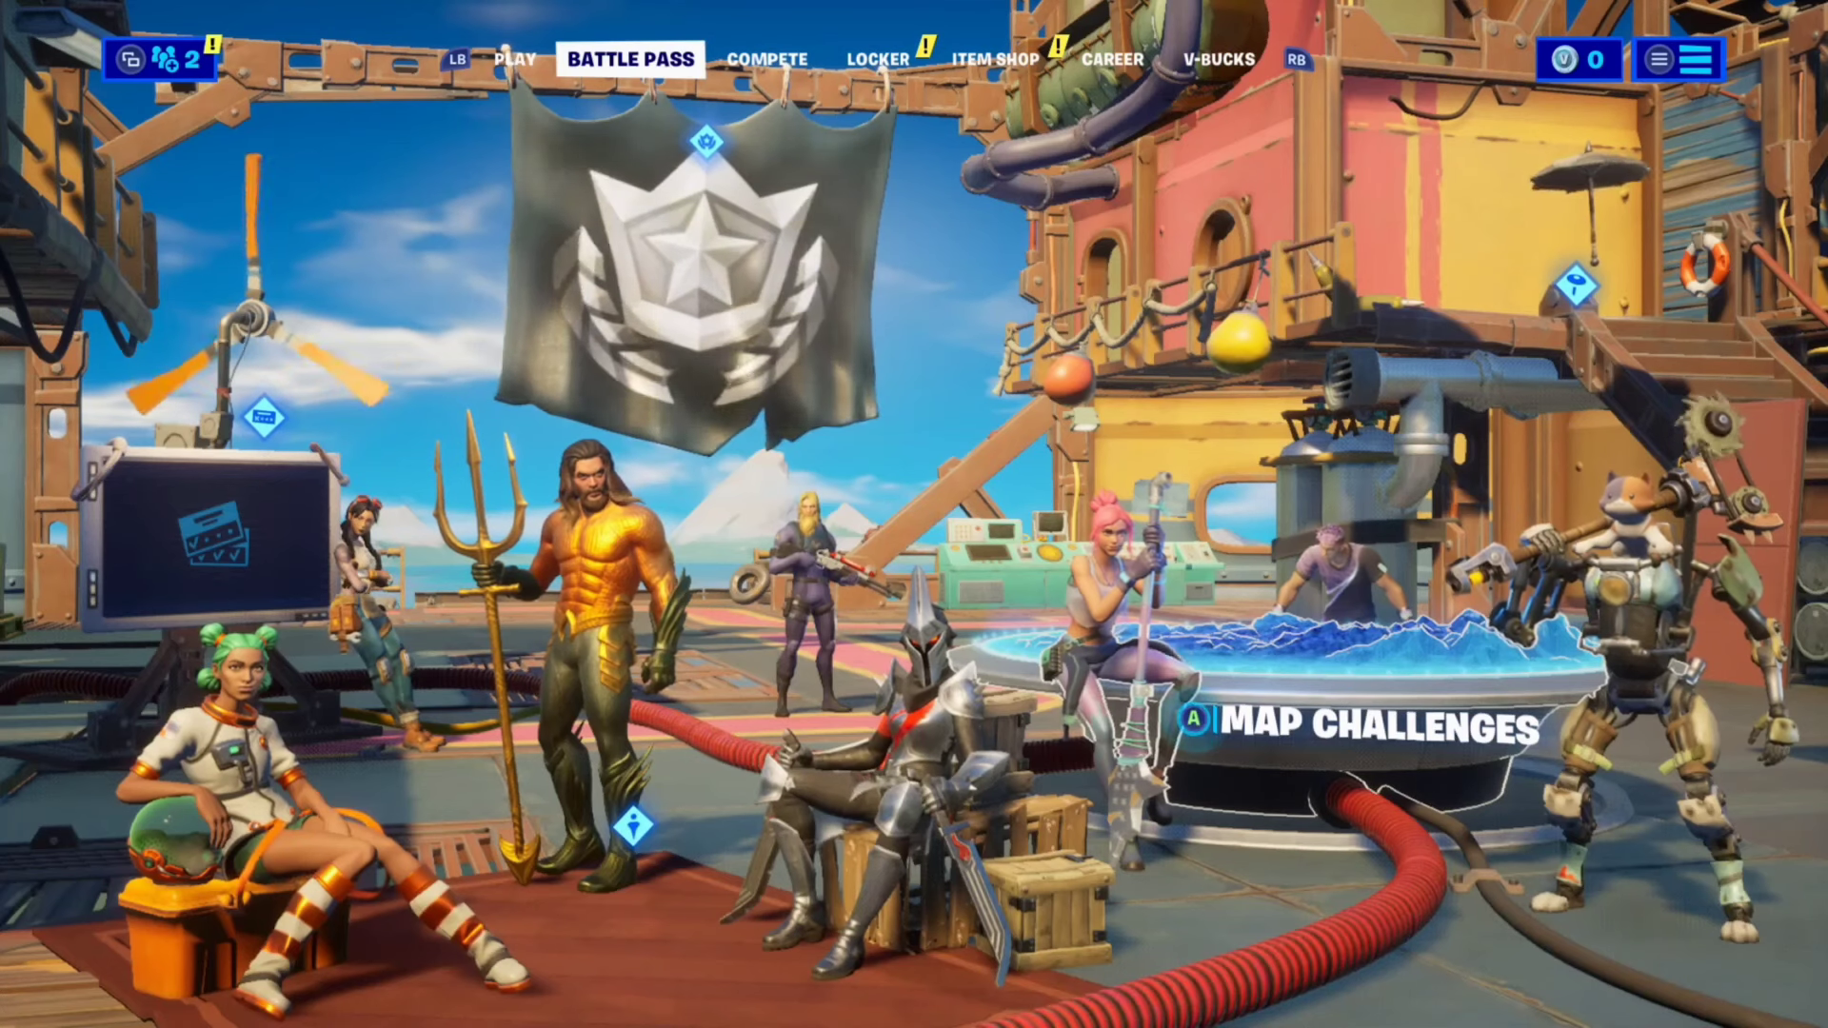